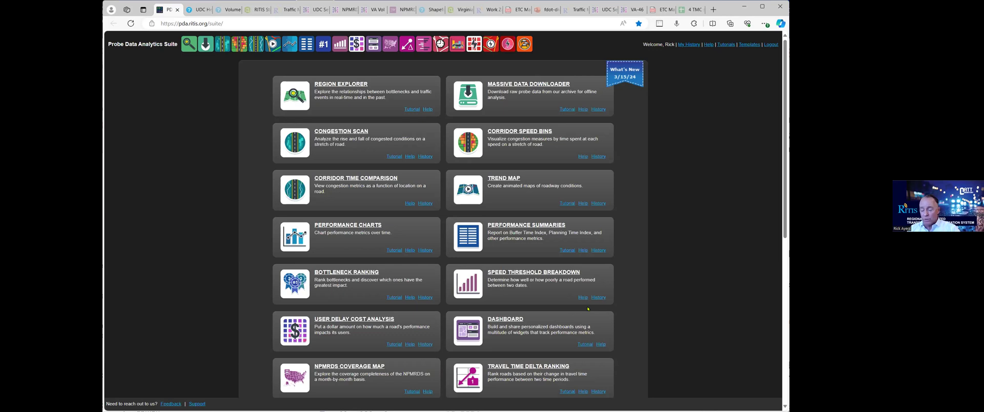
# Step: Look through the tools offered on the Probe Data Analytics Suite home page, including User Delay Cost Analysis
pyautogui.scroll(-3, 588, 308)
pyautogui.scroll(-1, 624, 309)
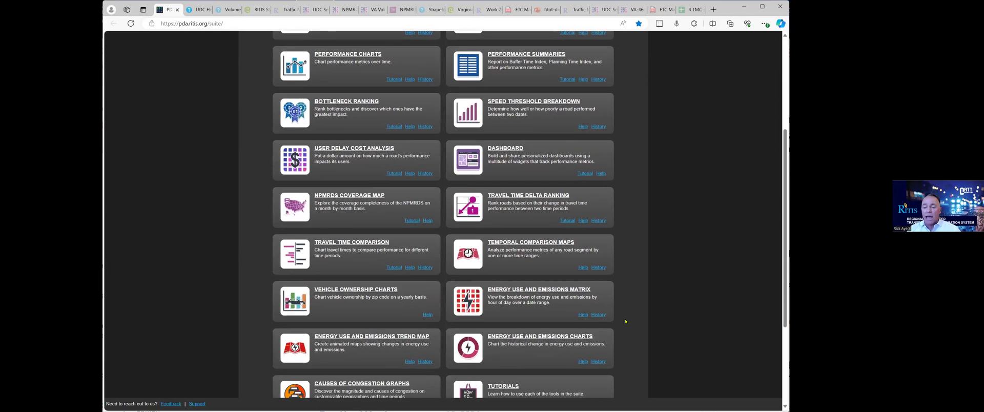
pyautogui.scroll(-1, 626, 320)
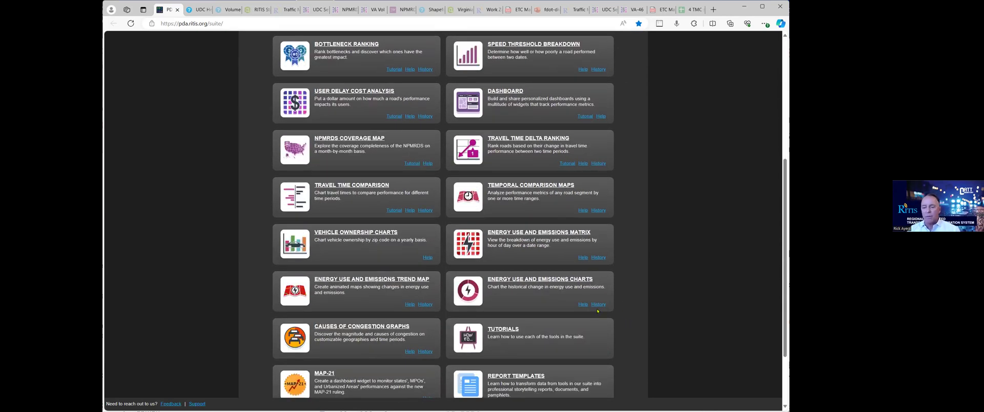
pyautogui.scroll(-3, 607, 305)
pyautogui.scroll(7, 608, 306)
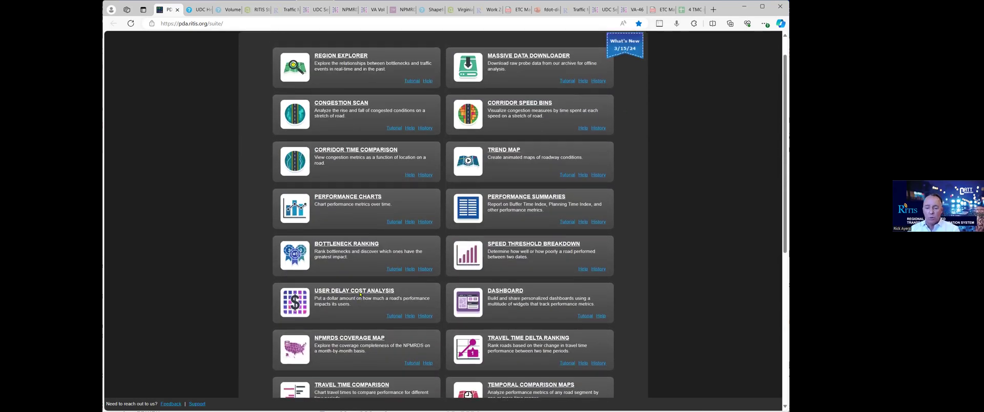
pyautogui.scroll(-2, 359, 246)
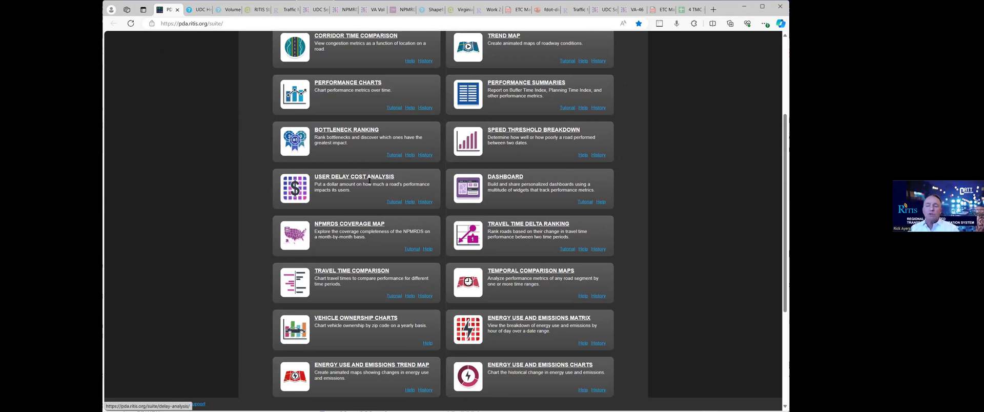
pyautogui.scroll(3, 393, 179)
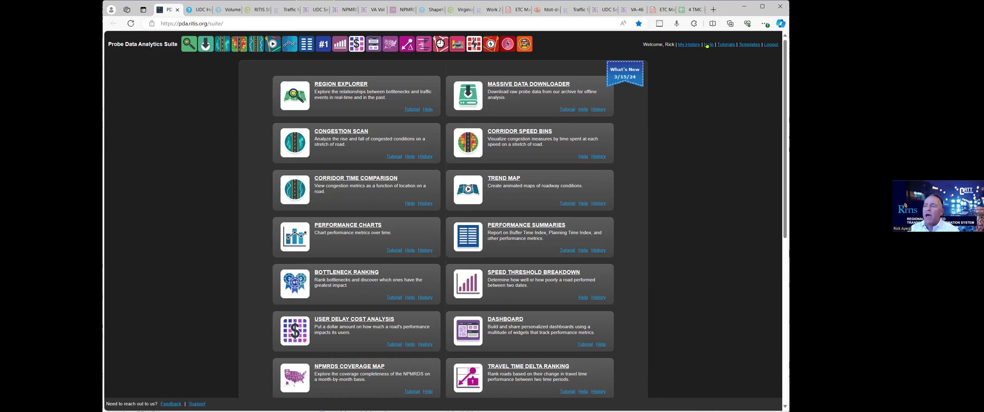
# Step: Open the suite's help at the User Delay Cost Analysis section
pyautogui.click(708, 45)
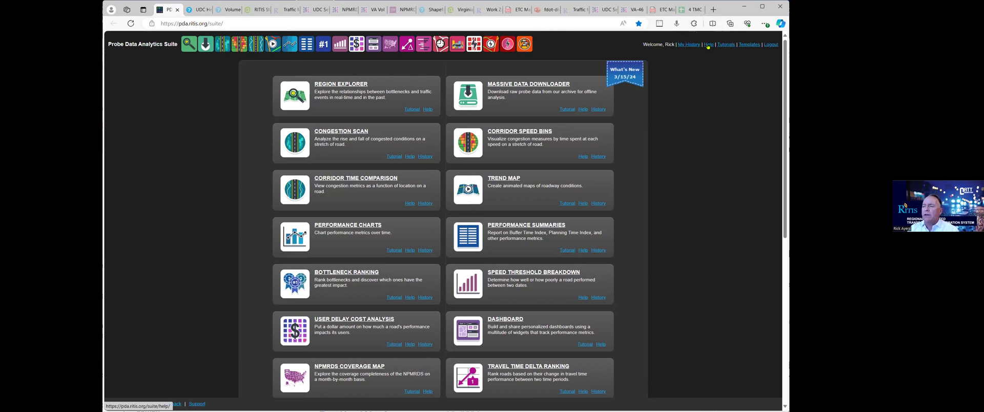
pyautogui.press('ctrl')
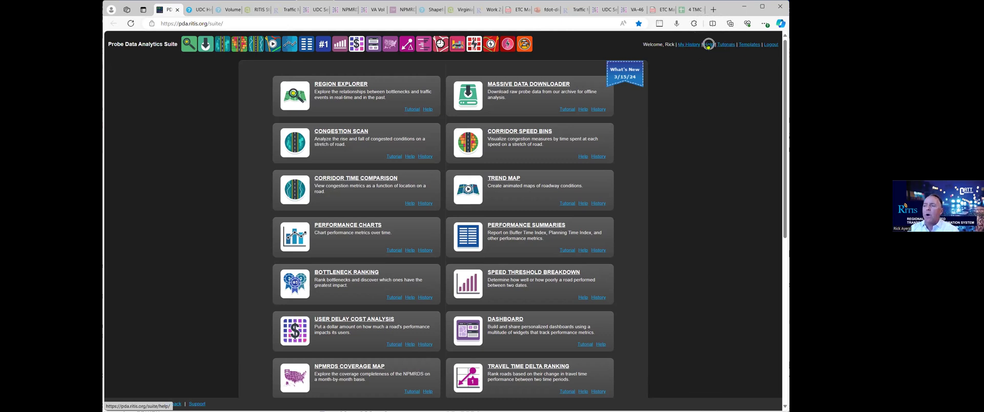
pyautogui.click(198, 10)
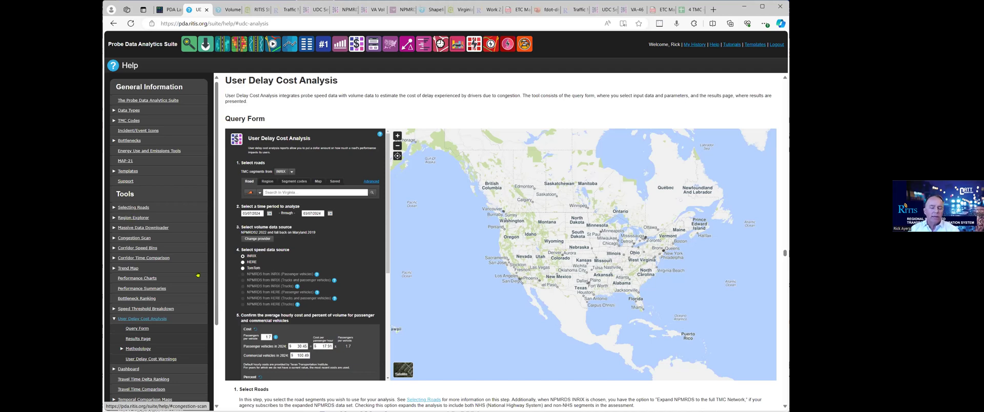
pyautogui.scroll(-1, 197, 275)
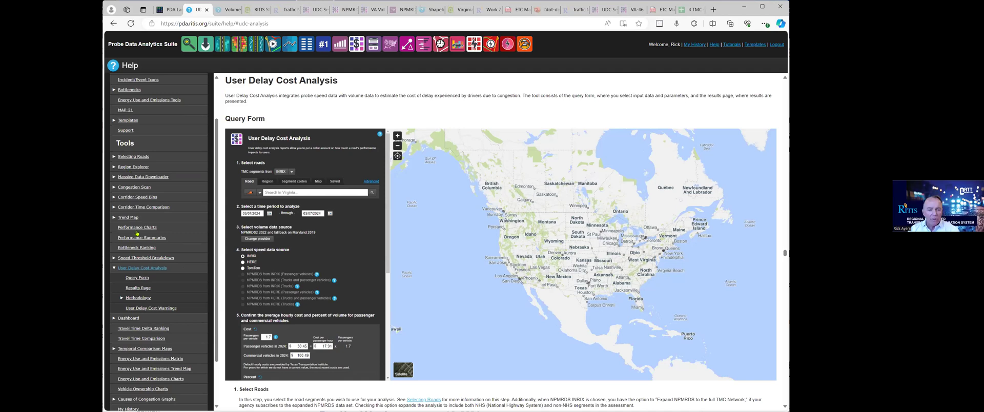
pyautogui.click(133, 268)
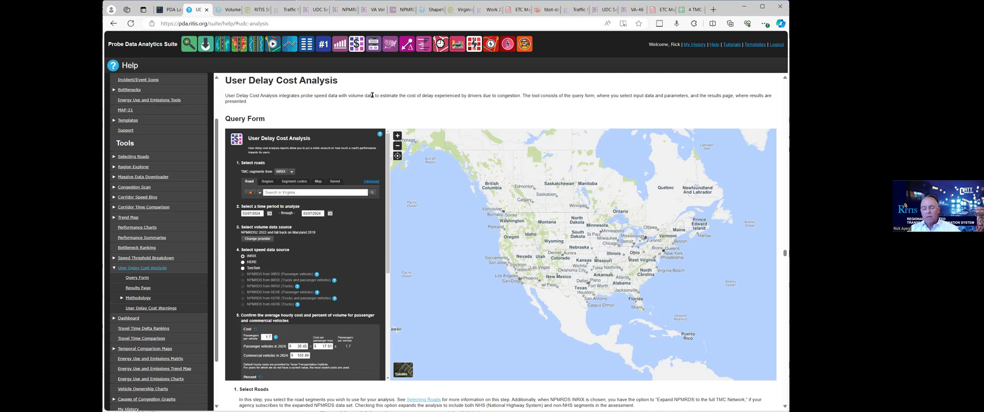
# Step: Review the Query Form instructions for User Delay Cost Analysis, from selecting roads through the notification settings
pyautogui.scroll(-2, 372, 96)
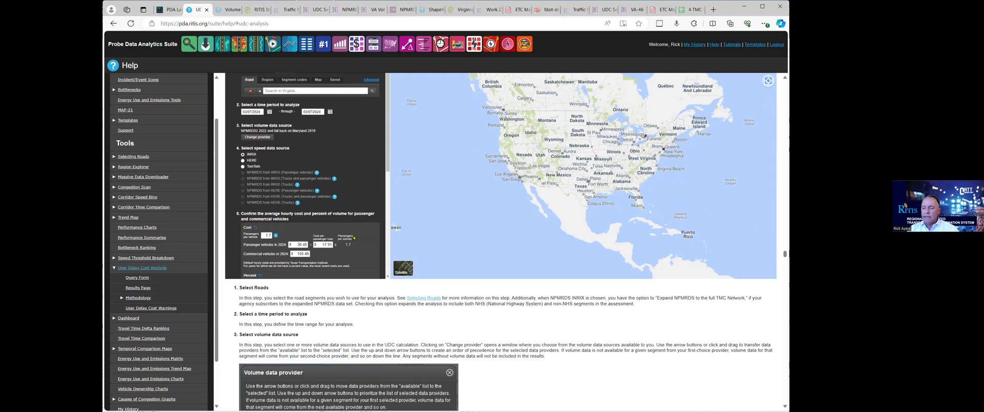
pyautogui.scroll(-2, 354, 237)
pyautogui.scroll(-3, 574, 264)
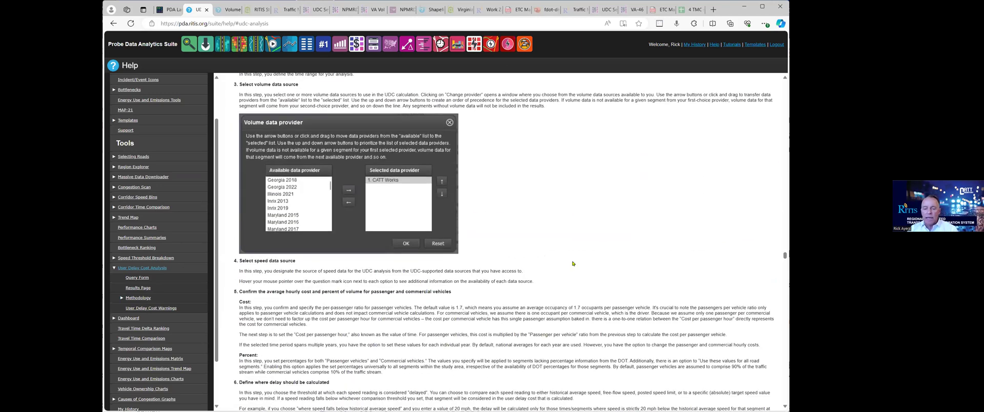
pyautogui.scroll(7, 578, 261)
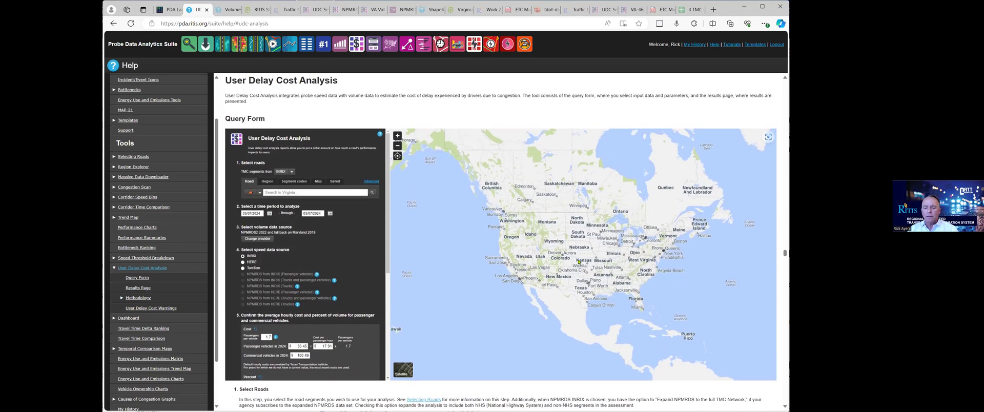
pyautogui.scroll(-4, 578, 261)
pyautogui.scroll(-3, 535, 267)
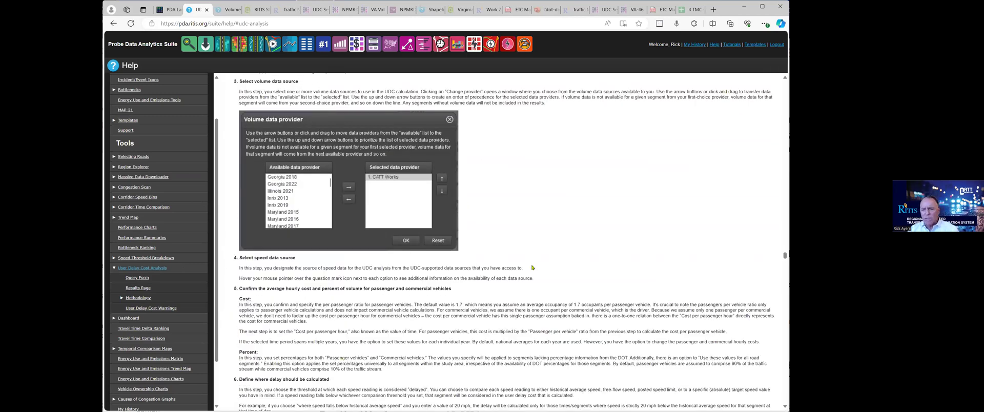
pyautogui.scroll(-2, 533, 267)
pyautogui.scroll(-2, 530, 266)
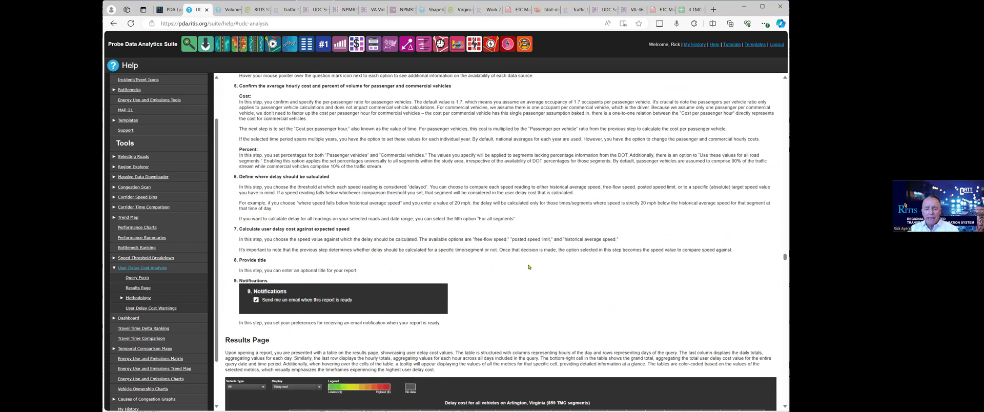
# Step: Review the Results Page help on the delay cost table, vehicle type filtering, metric selection and report parameters
pyautogui.scroll(-5, 529, 266)
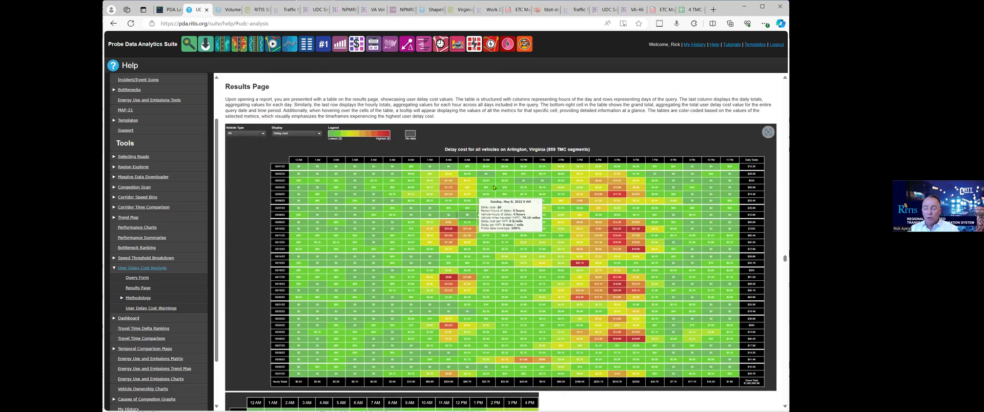
pyautogui.scroll(-8, 492, 188)
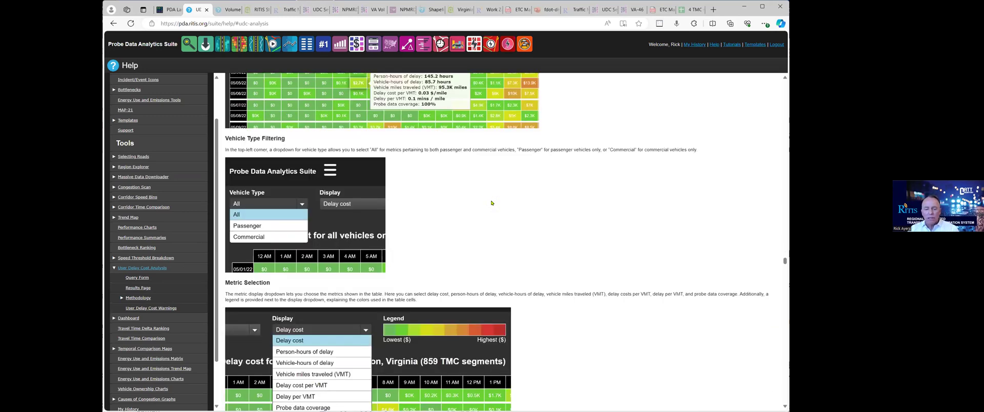
pyautogui.scroll(-5, 492, 200)
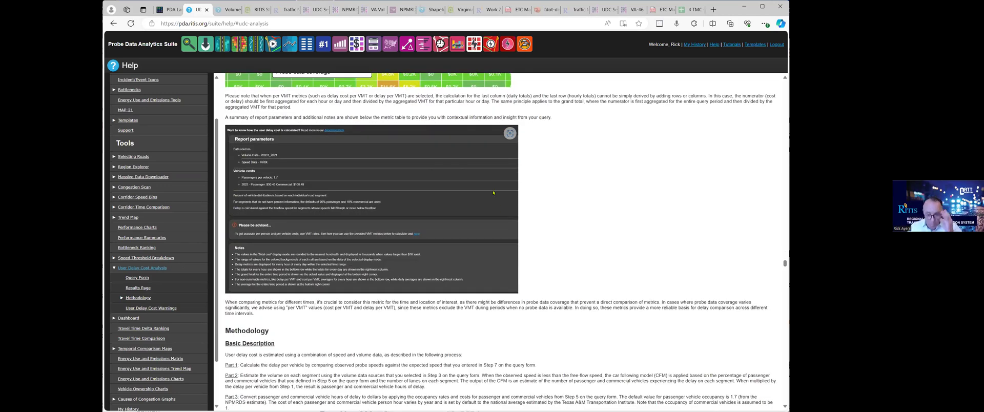
# Step: Read the Methodology help covering the Car Following Model, its equations, the metrics calculation and the User Delay Cost Warnings
pyautogui.scroll(-1, 403, 314)
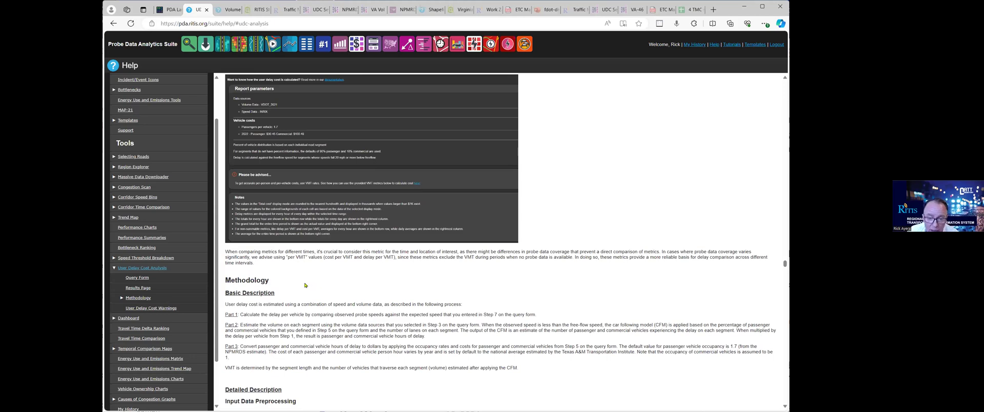
pyautogui.scroll(-2, 334, 278)
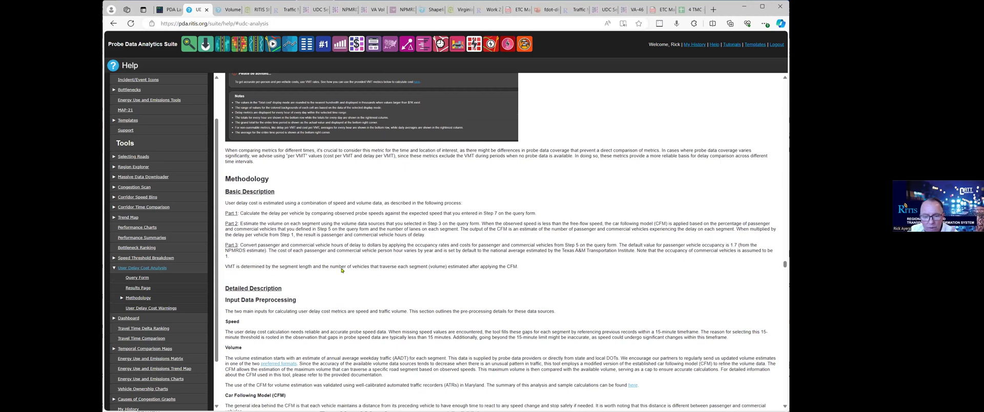
pyautogui.scroll(-5, 351, 267)
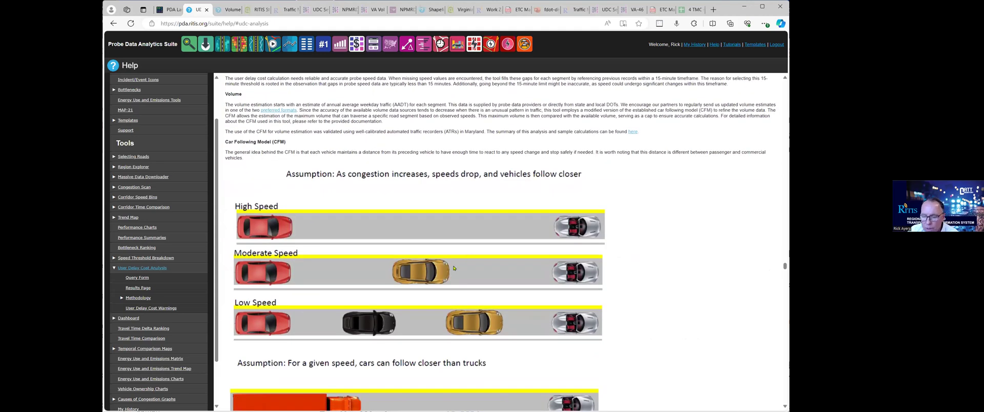
pyautogui.scroll(-3, 654, 313)
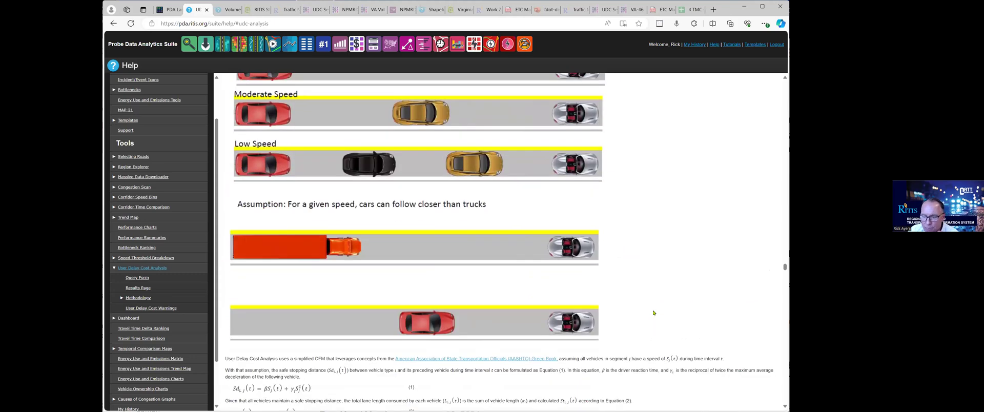
pyautogui.scroll(-1, 654, 313)
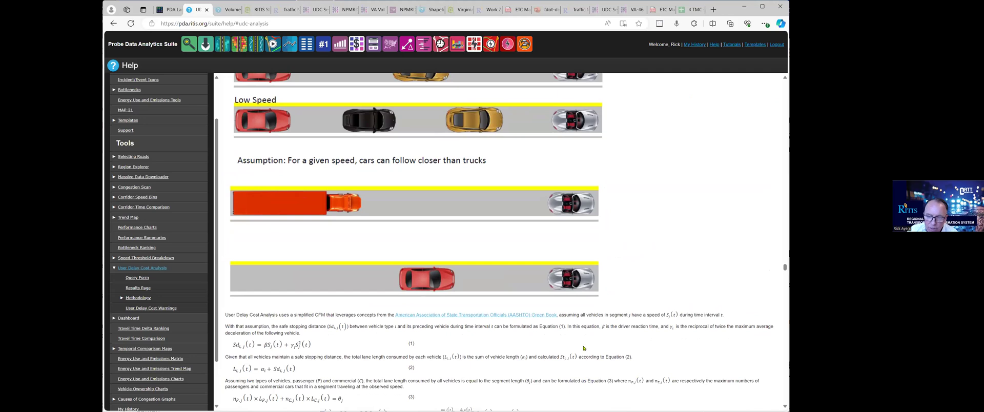
pyautogui.scroll(-5, 584, 349)
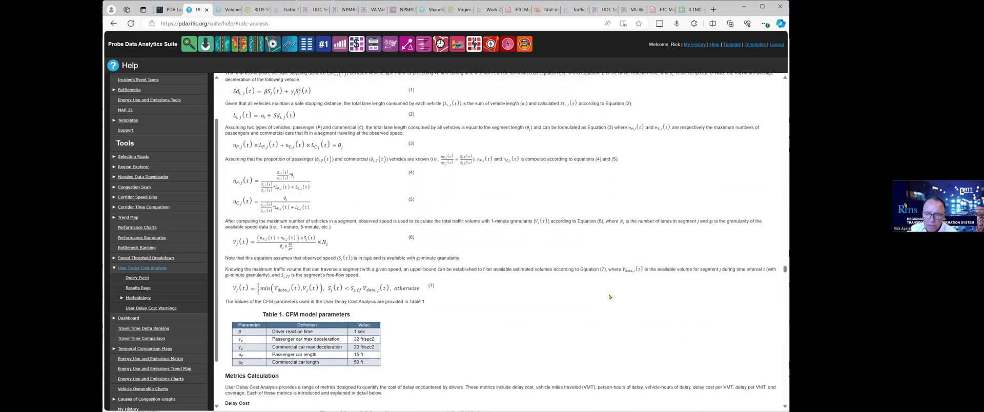
pyautogui.scroll(-5, 533, 295)
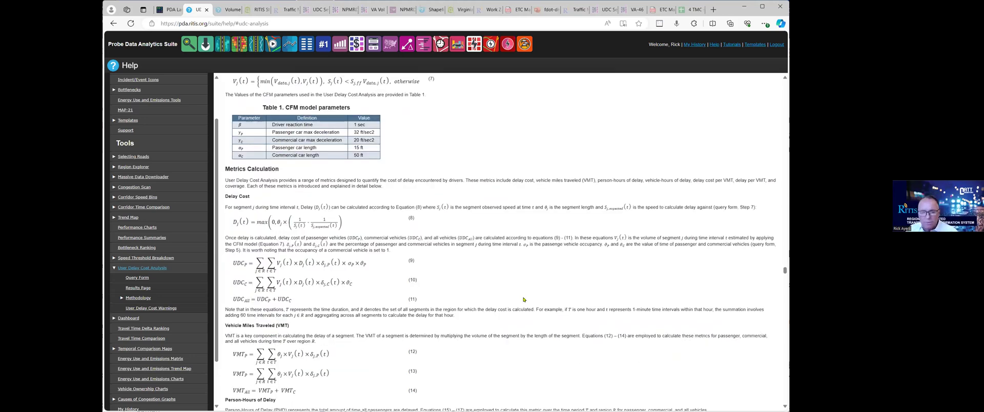
pyautogui.scroll(-3, 522, 299)
pyautogui.scroll(-9, 521, 299)
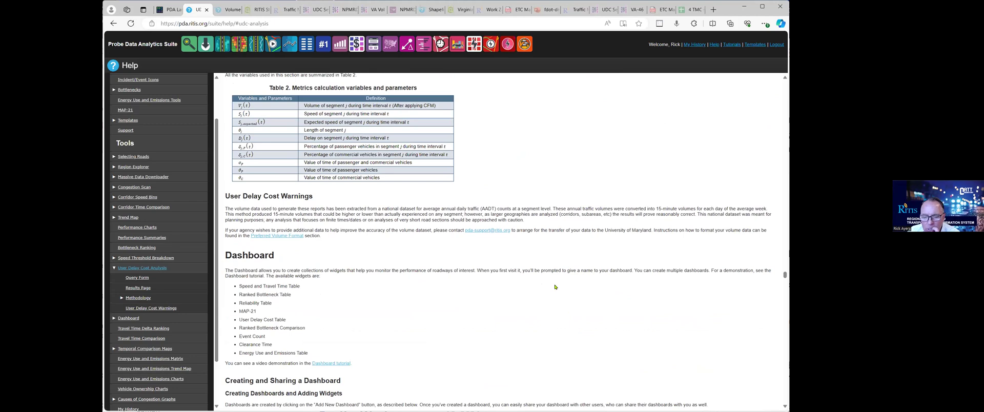
# Step: Open the linked CFM validation summary and sample calculations from the Volume section and look through the PDF
pyautogui.scroll(9, 556, 287)
pyautogui.scroll(10, 558, 289)
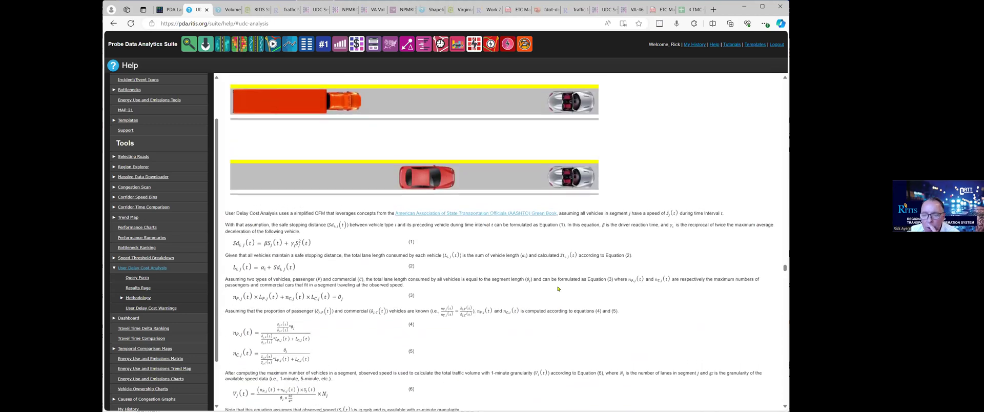
pyautogui.scroll(6, 558, 288)
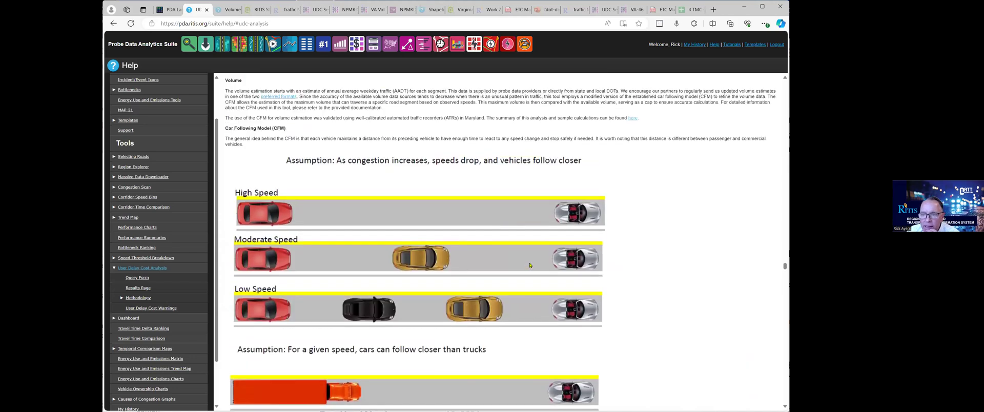
pyautogui.scroll(3, 530, 265)
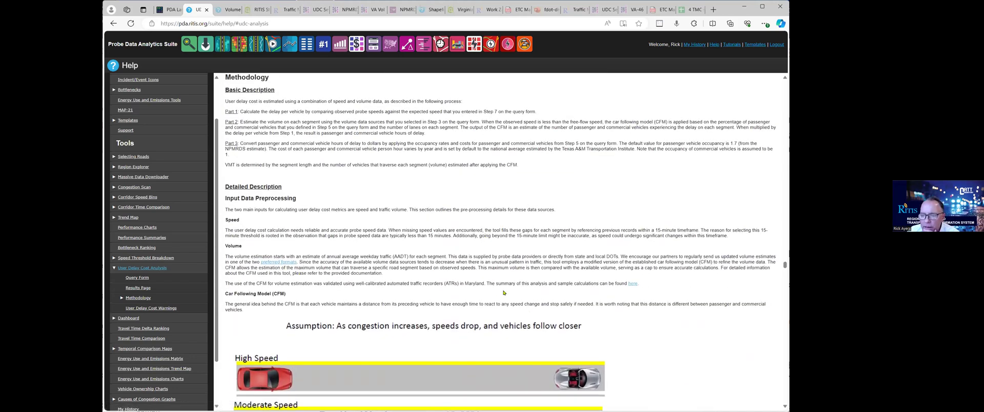
pyautogui.click(633, 284)
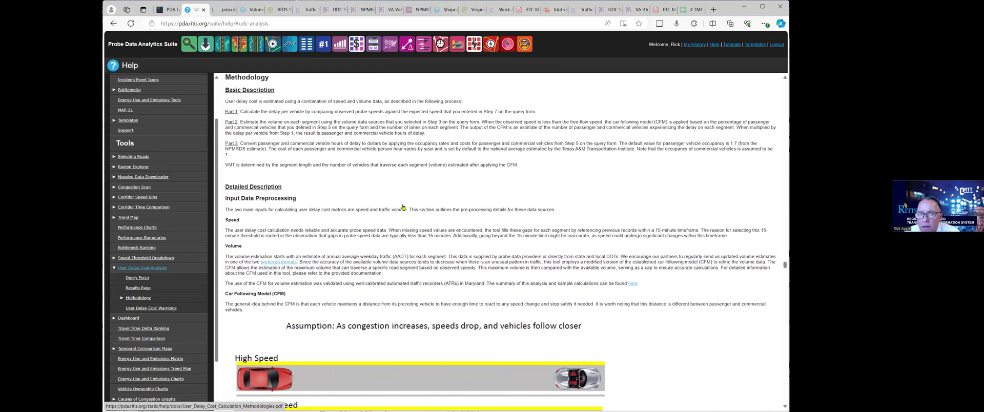
pyautogui.click(221, 10)
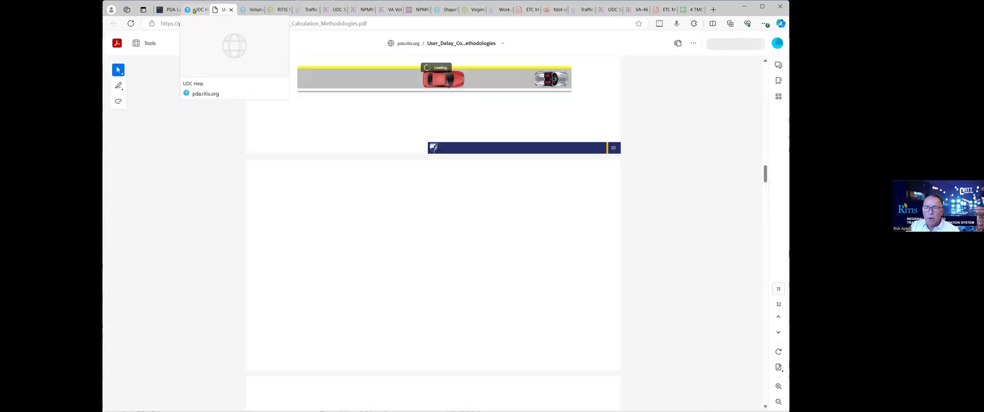
pyautogui.scroll(10, 676, 165)
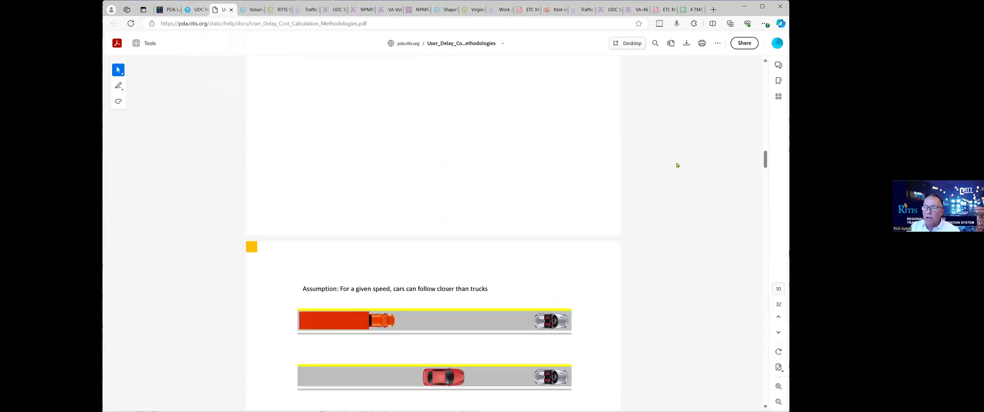
pyautogui.scroll(20, 678, 156)
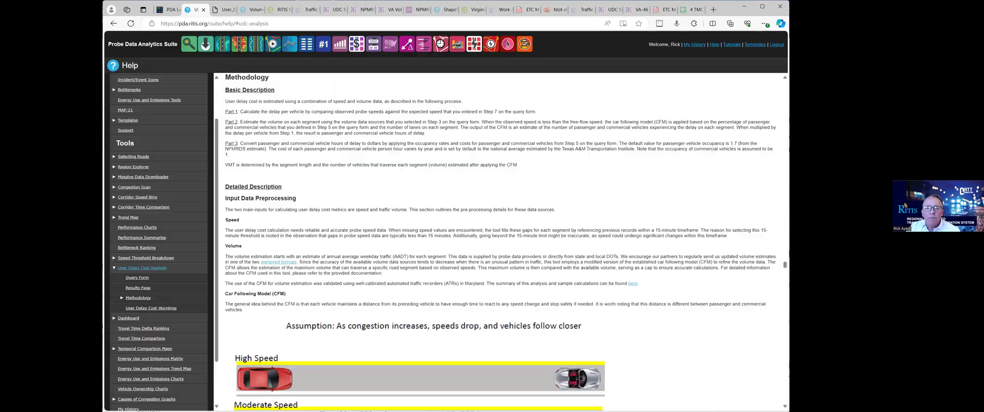
# Step: Return to the User Delay Cost Analysis help and view the Basic Description under Methodology
pyautogui.click(195, 9)
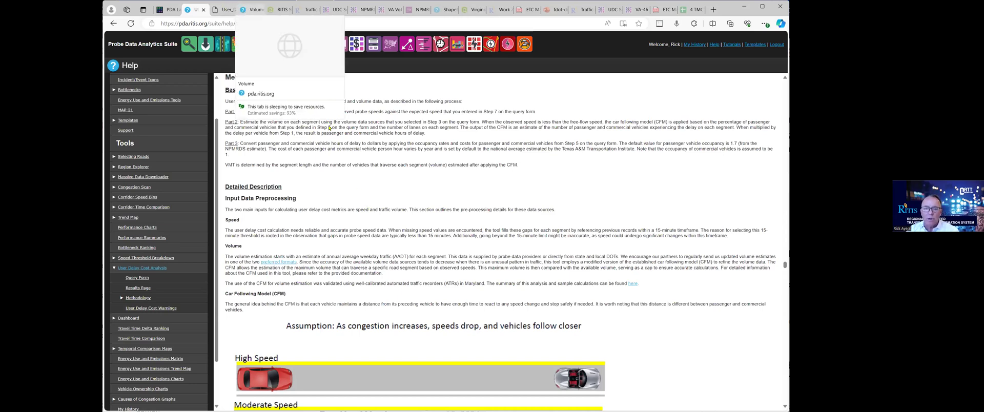
pyautogui.scroll(3, 367, 200)
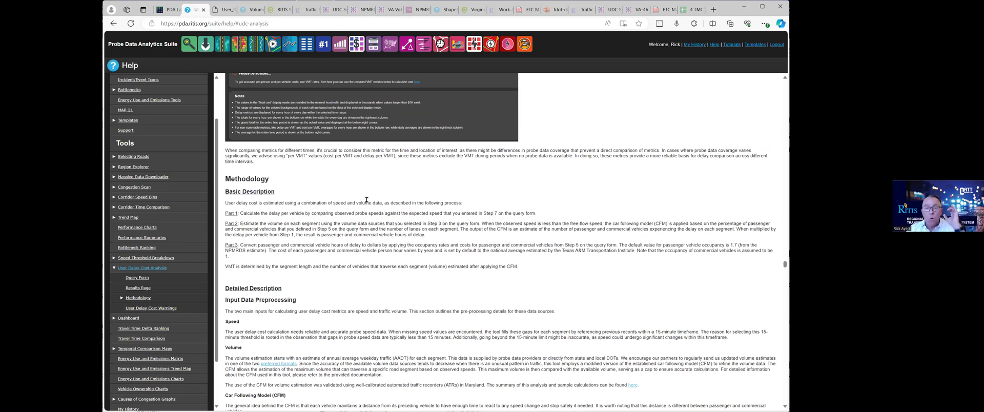
# Step: Review the help on providing volume data and MAP-21 data formats, and view the ArcGIS map of highlighted states
pyautogui.click(278, 10)
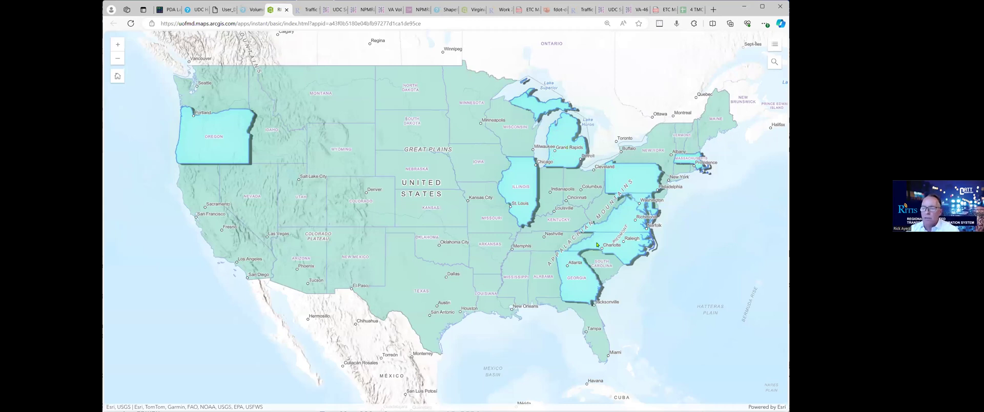
pyautogui.click(251, 10)
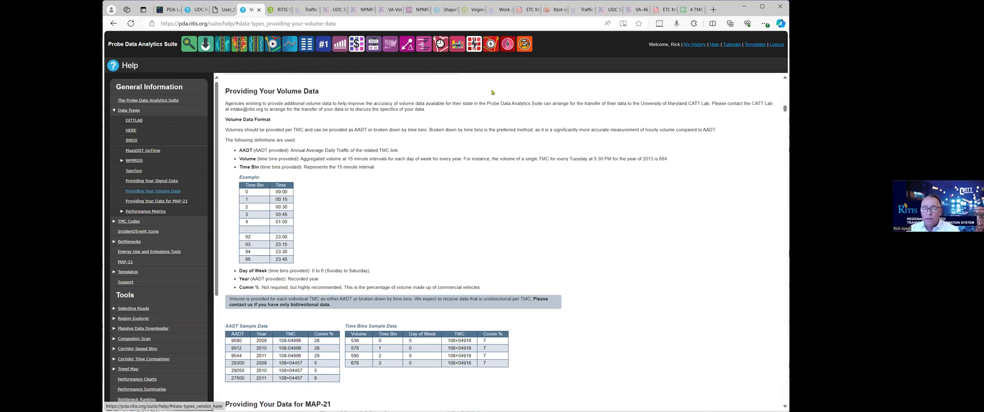
pyautogui.click(128, 110)
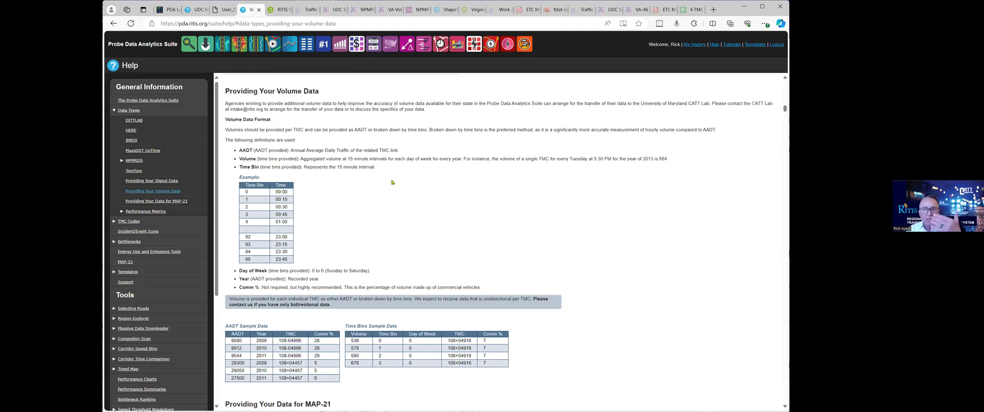
pyautogui.scroll(-4, 407, 180)
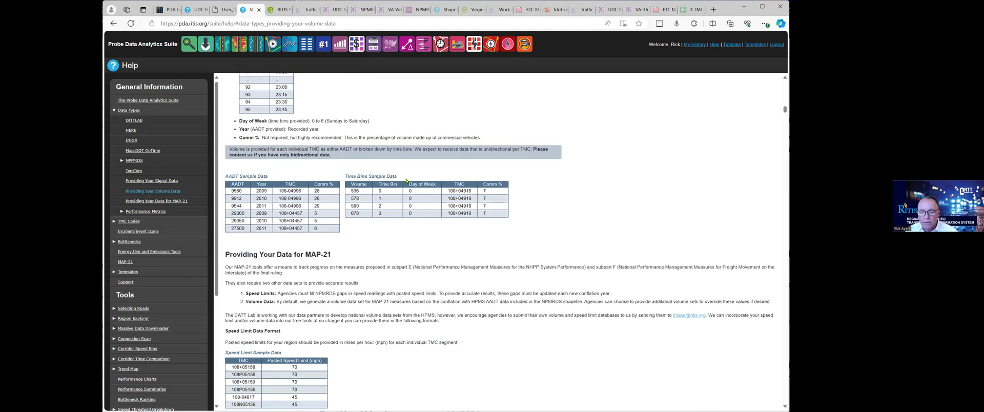
pyautogui.scroll(-1, 441, 223)
pyautogui.scroll(-2, 448, 231)
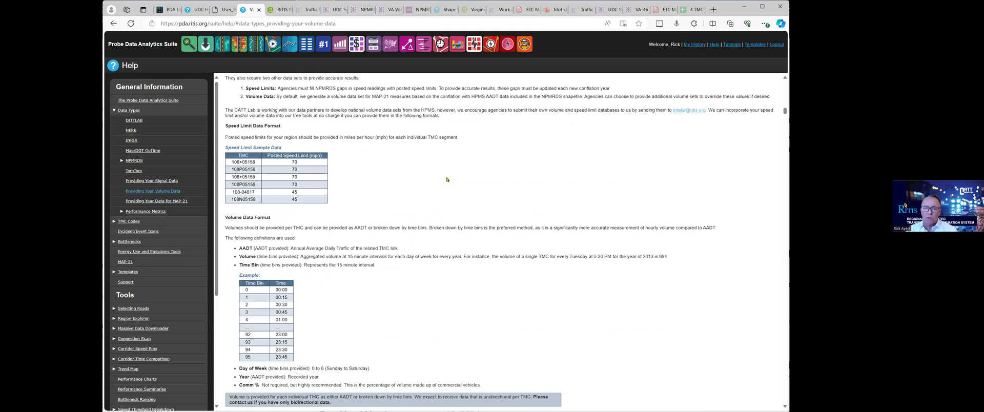
pyautogui.click(279, 10)
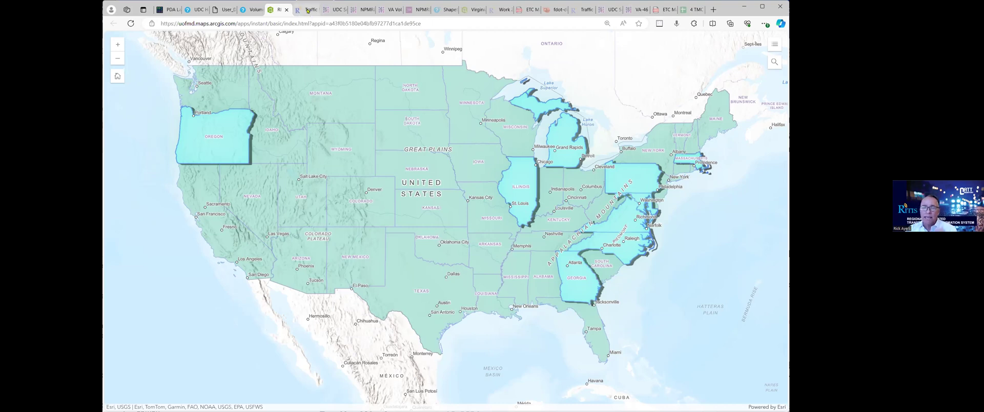
# Step: Switch to the RITIS Traffic Map and view the Richmond road maintenance event details for I-95 south at MM 77.500, closing them when done
pyautogui.moveTo(306, 9)
pyautogui.hotkey('ctrl', 'Tab')
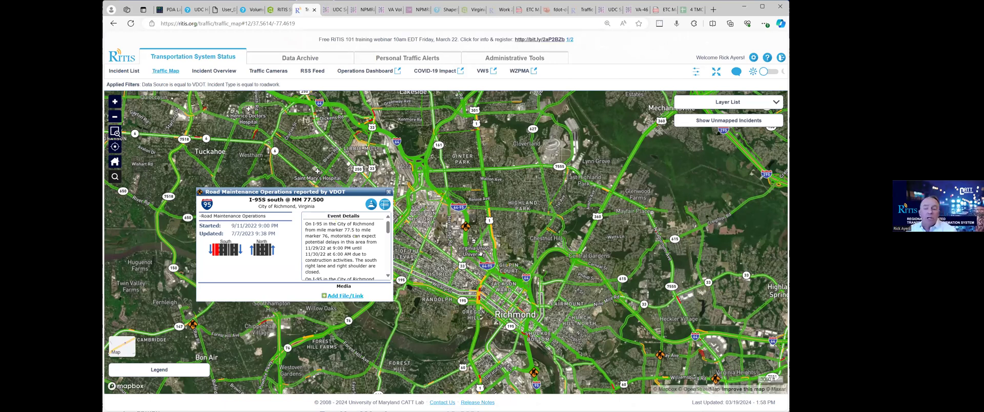
pyautogui.scroll(-4, 482, 255)
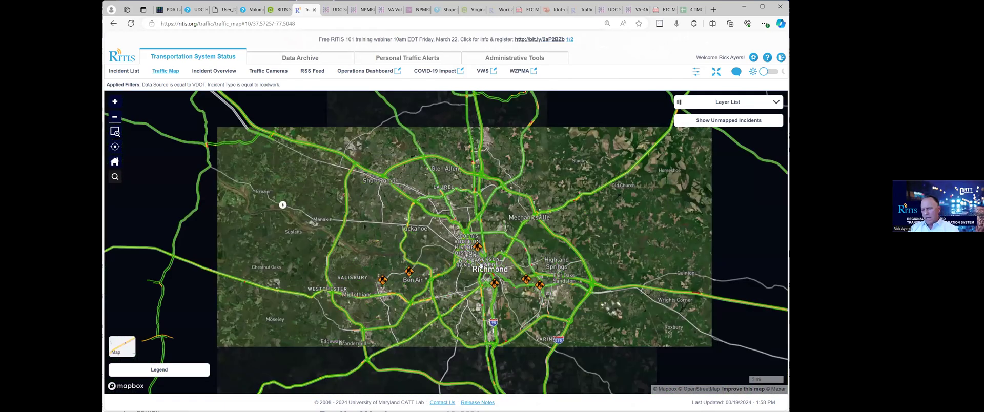
pyautogui.scroll(2, 482, 264)
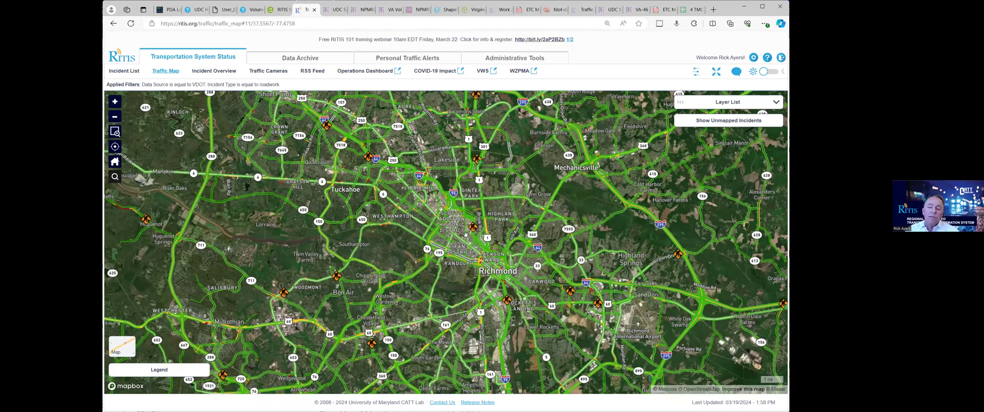
pyautogui.moveTo(472, 229)
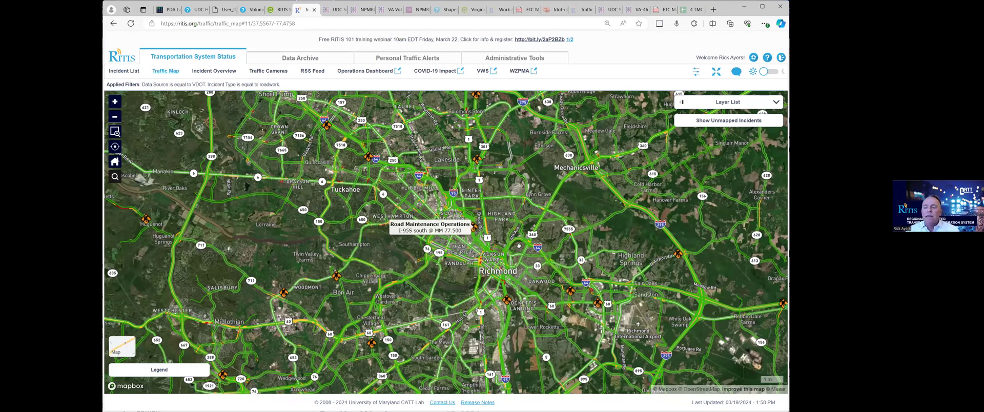
pyautogui.scroll(2, 442, 253)
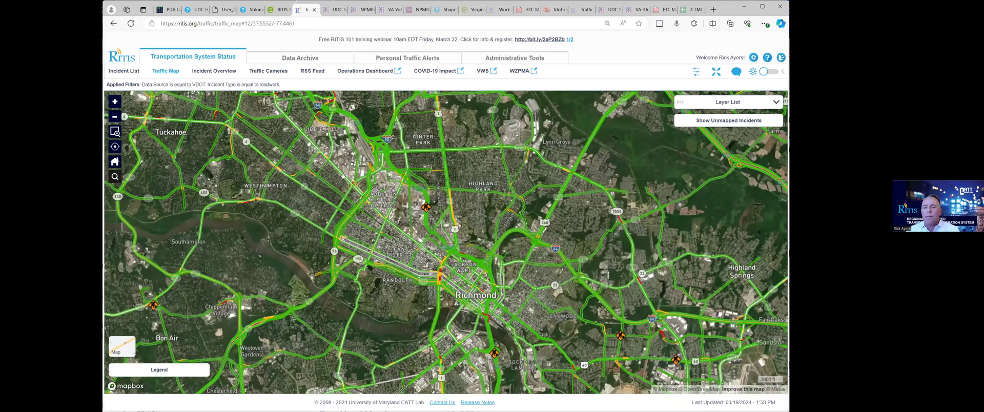
pyautogui.scroll(2, 409, 232)
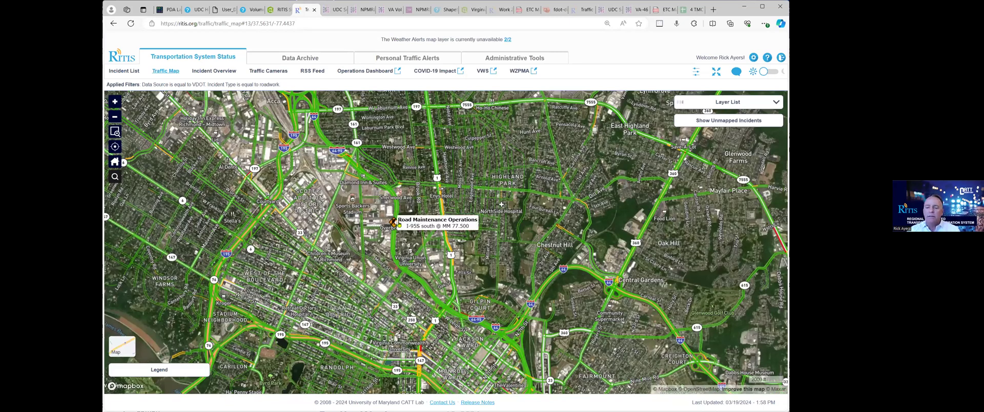
pyautogui.click(393, 222)
pyautogui.moveTo(491, 224); pyautogui.dragTo(535, 177)
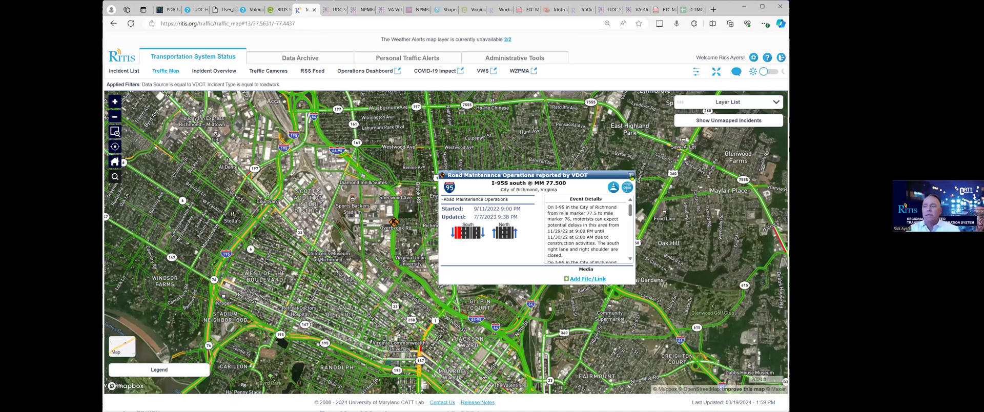
pyautogui.click(632, 175)
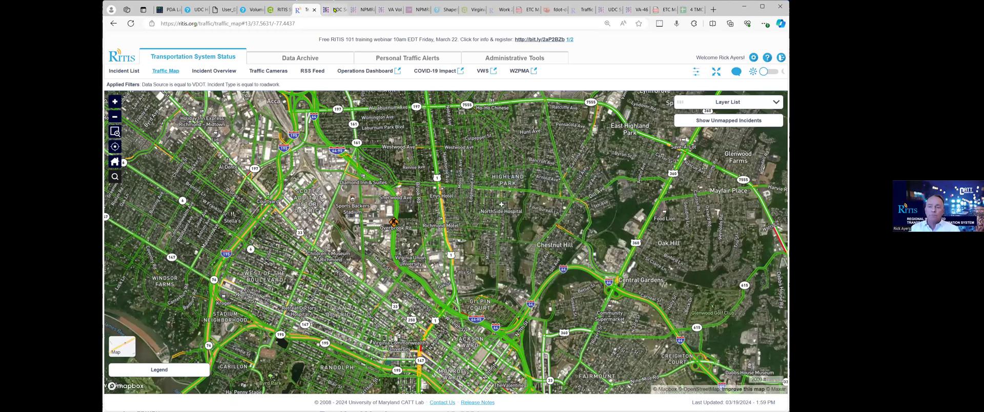
# Step: Switch to the User Delay Cost Analysis query form and review its sections from road selection through expected speed
pyautogui.click(335, 10)
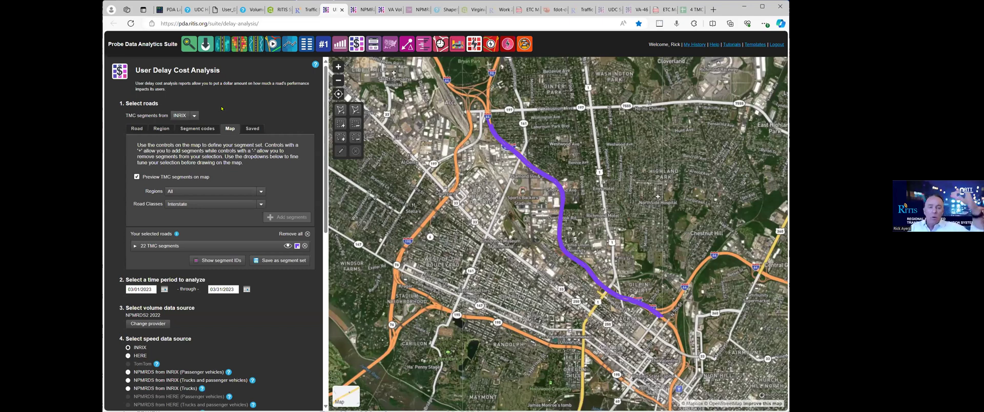
pyautogui.scroll(-1, 213, 130)
pyautogui.scroll(-2, 213, 130)
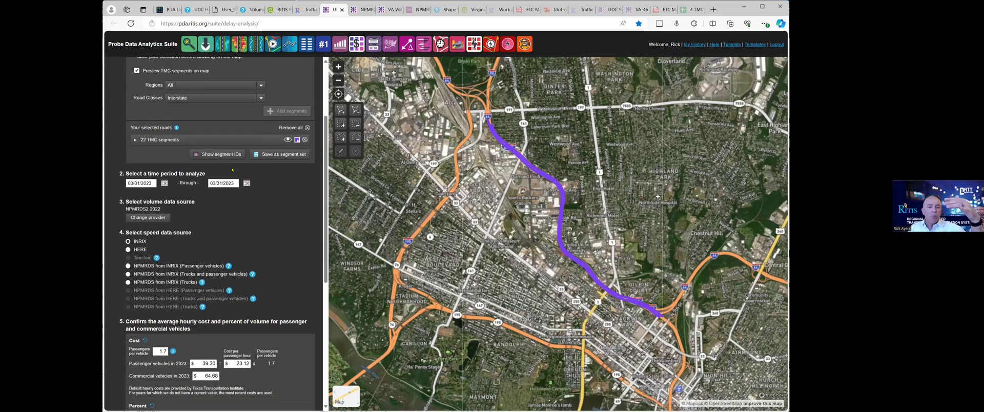
pyautogui.scroll(-4, 249, 258)
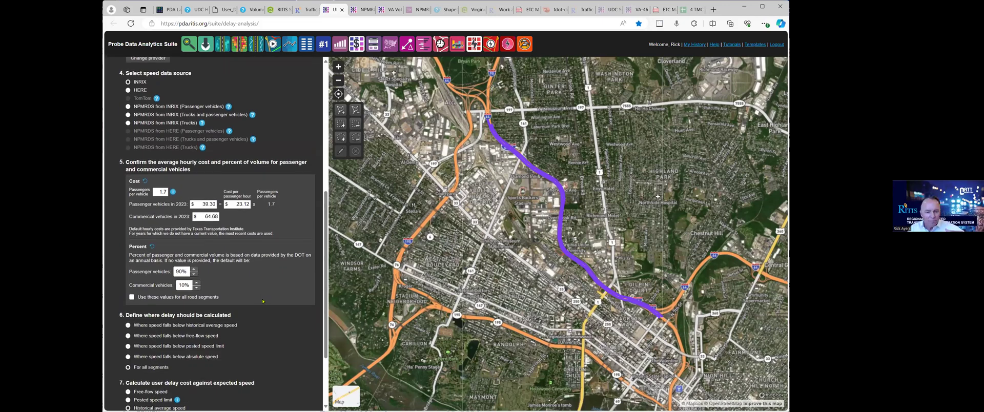
pyautogui.scroll(-2, 276, 244)
pyautogui.scroll(10, 275, 243)
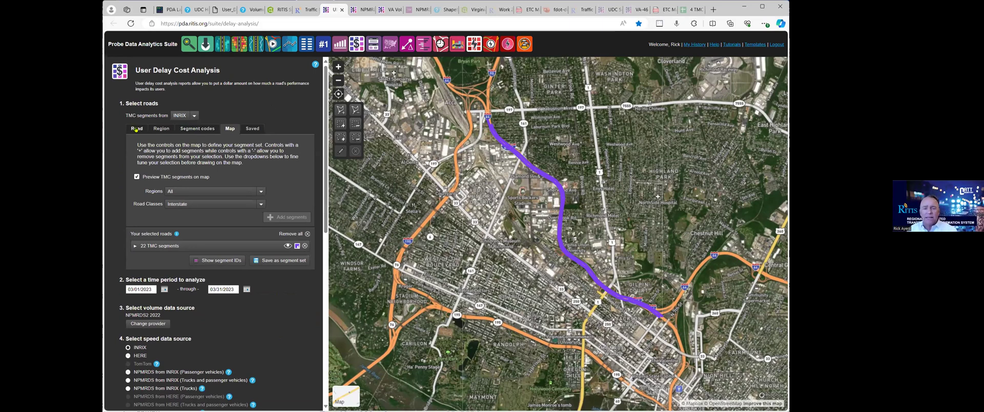
# Step: Look through the Road, Region, Segment codes and Map methods for selecting roads
pyautogui.click(136, 130)
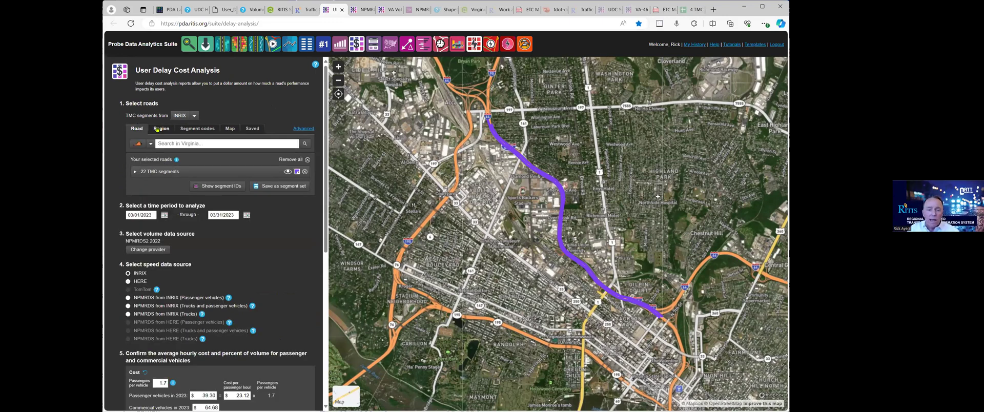
pyautogui.click(158, 130)
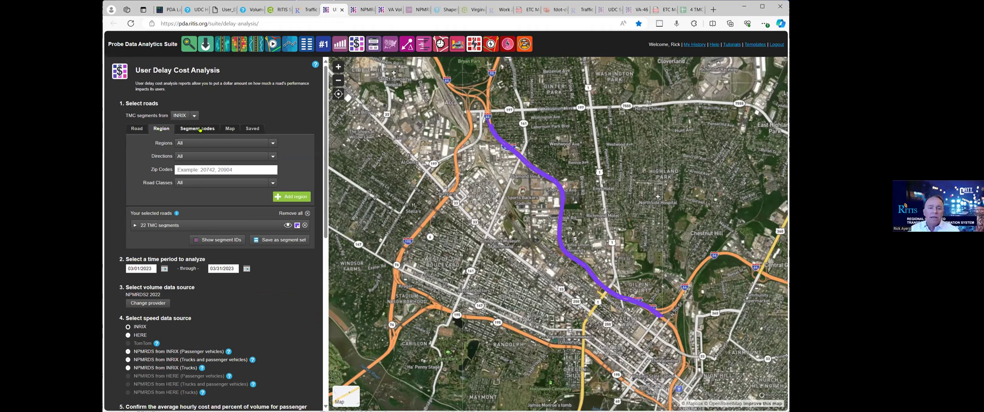
pyautogui.click(200, 130)
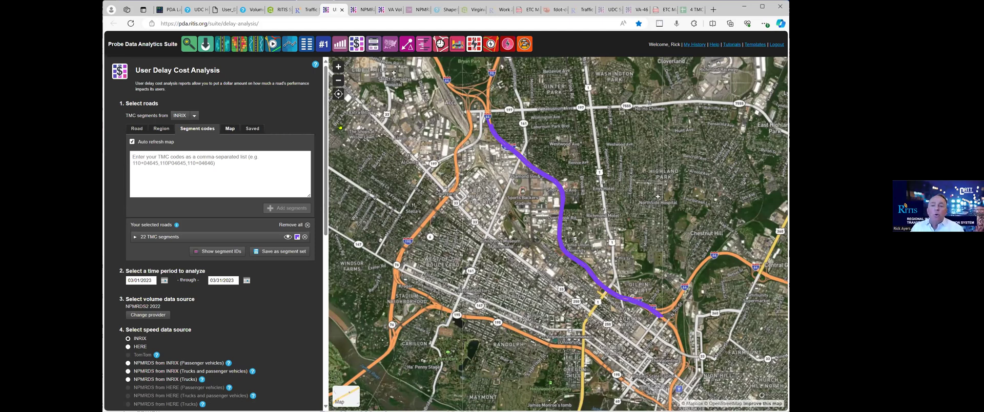
pyautogui.click(230, 128)
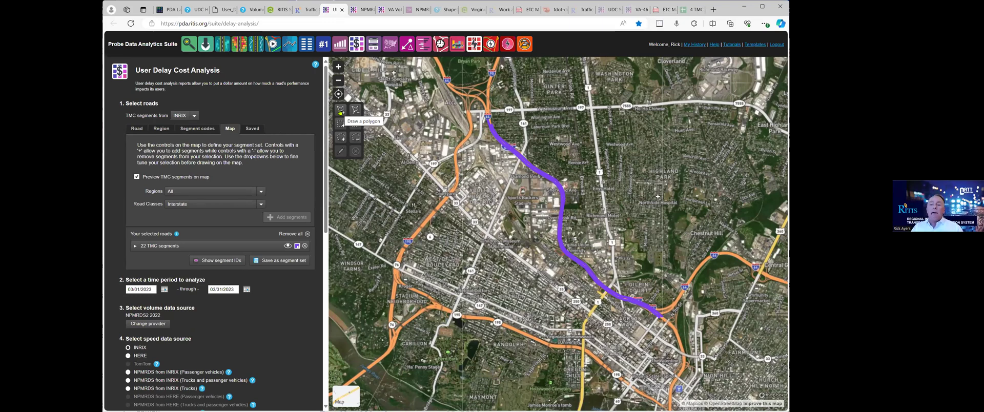
# Step: Draw a six-point polygon enclosing the highlighted interstate corridor north of downtown Richmond on the map
pyautogui.click(340, 111)
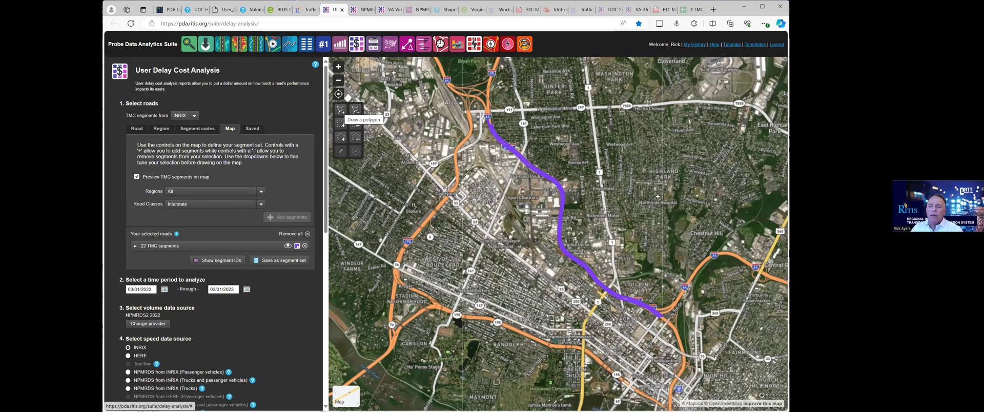
pyautogui.click(490, 189)
pyautogui.click(485, 109)
pyautogui.click(609, 128)
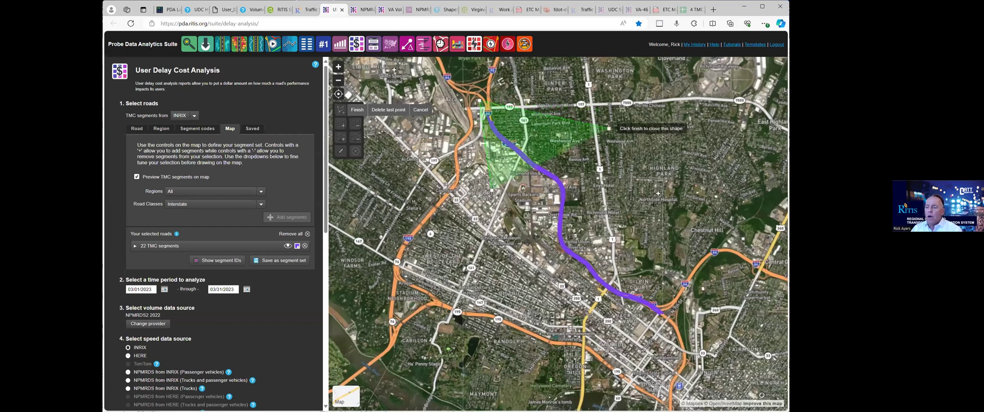
pyautogui.click(672, 246)
pyautogui.click(669, 328)
pyautogui.click(536, 297)
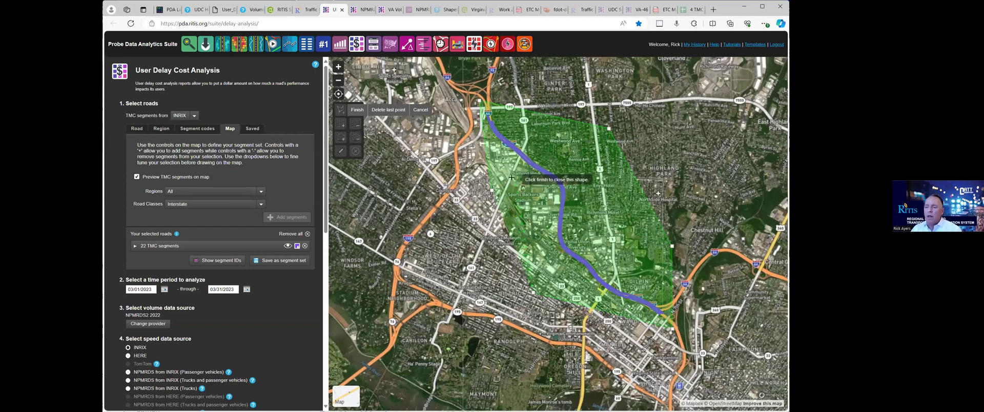
pyautogui.click(357, 110)
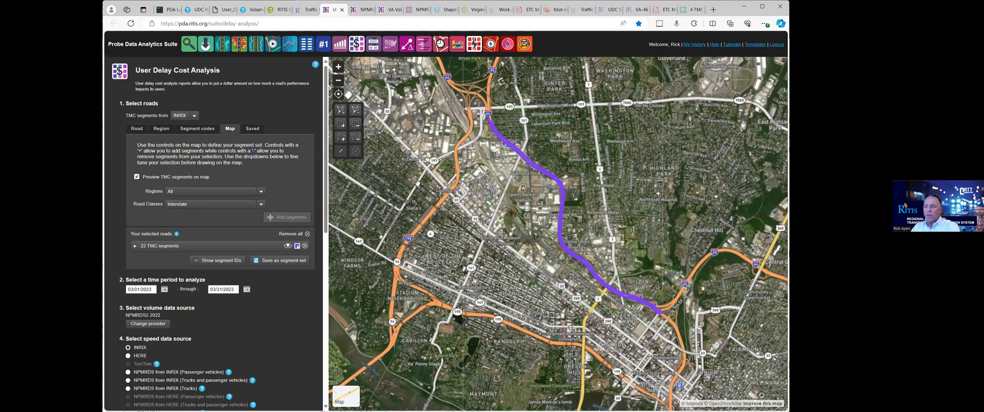
# Step: Try out two segment-removal circles beside the highlighted corridor, and clear all drawn shapes
pyautogui.click(357, 138)
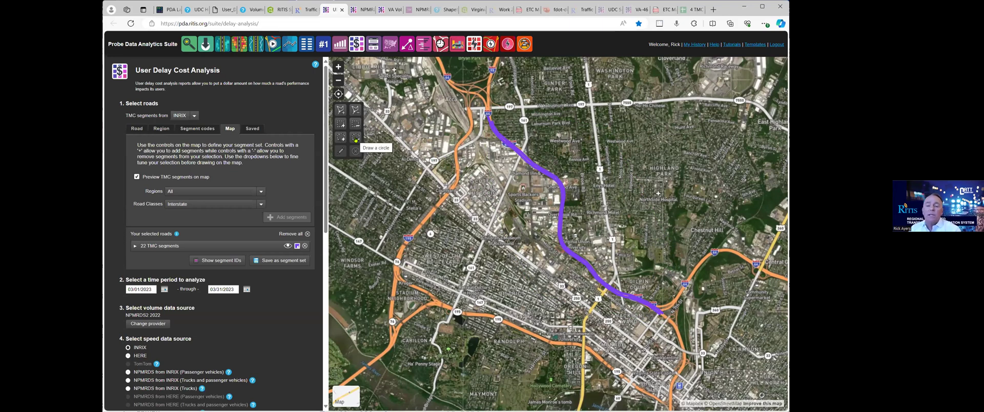
pyautogui.click(356, 138)
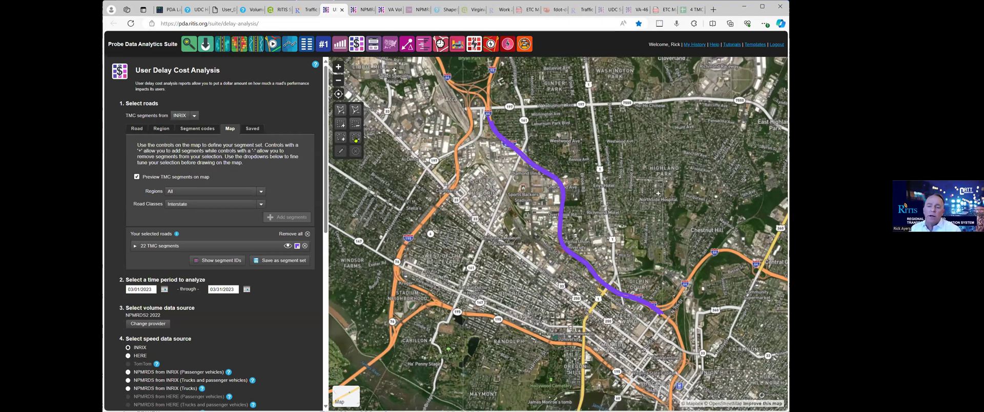
pyautogui.moveTo(539, 149); pyautogui.dragTo(555, 140)
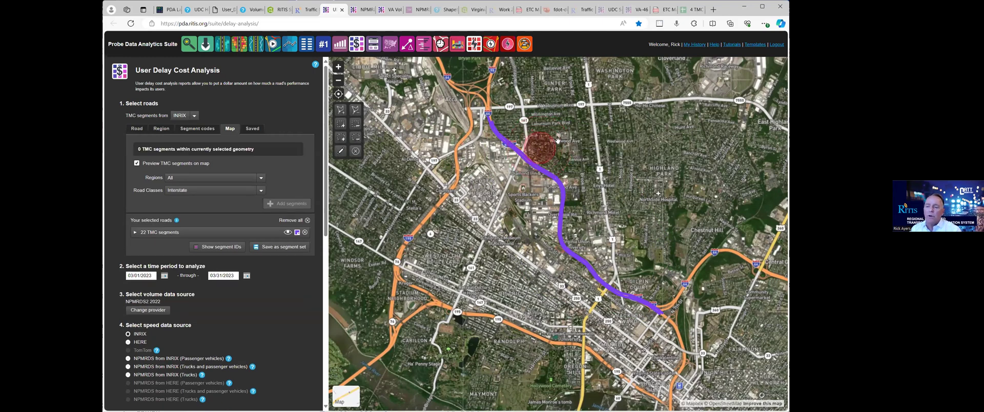
pyautogui.click(356, 137)
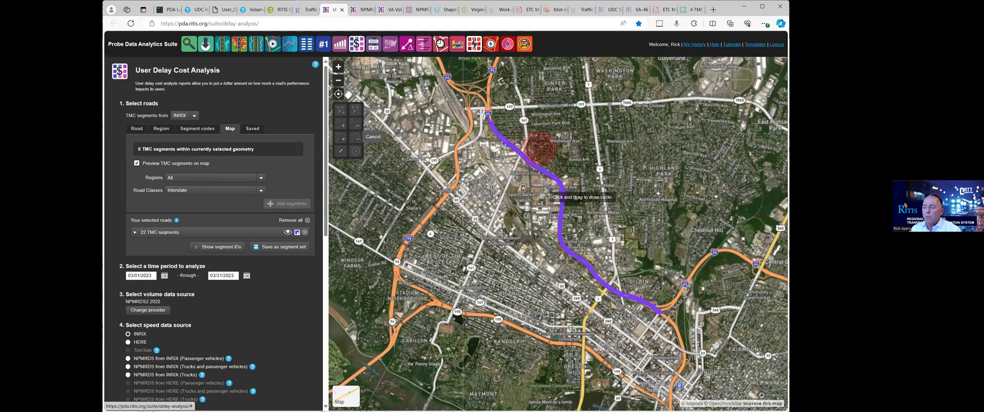
pyautogui.moveTo(584, 280)
pyautogui.mouseDown()
pyautogui.moveTo(590, 287)
pyautogui.moveTo(583, 282)
pyautogui.mouseUp()
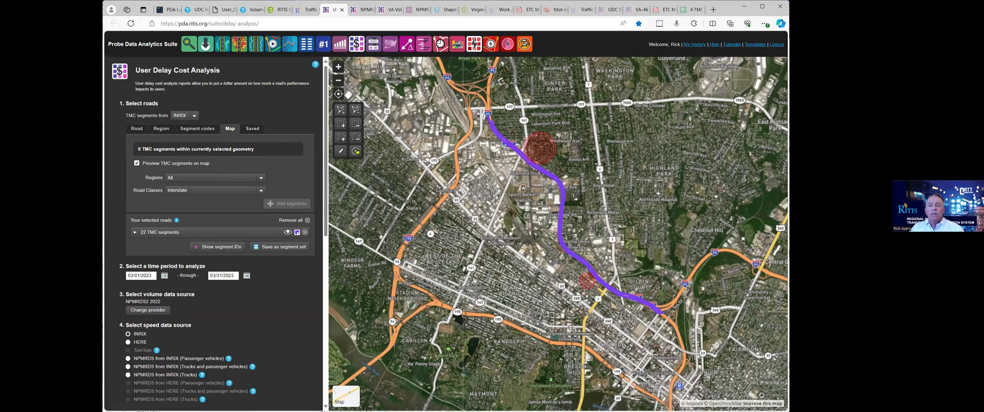
pyautogui.click(355, 151)
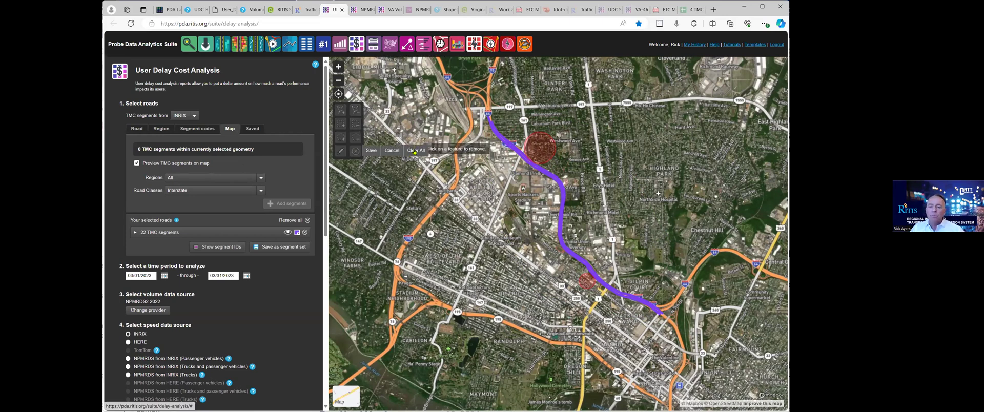
pyautogui.click(415, 149)
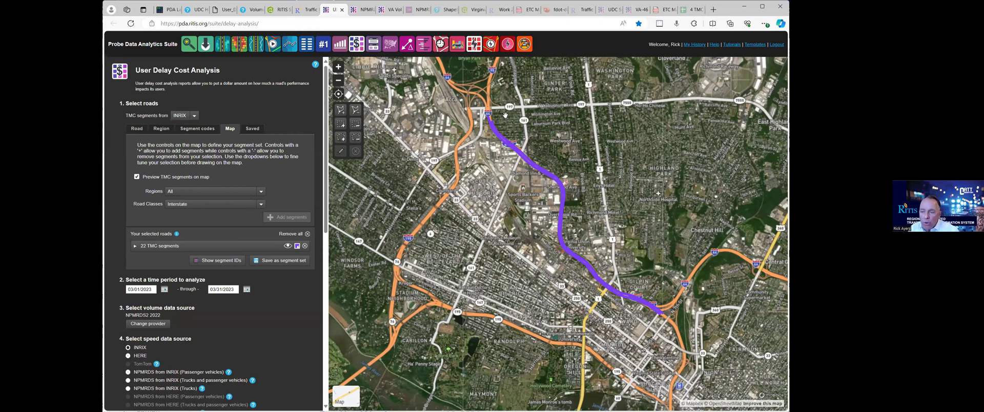
# Step: View the details of the southbound corridor segment near Hermitage Rd, and close the information popup
pyautogui.click(527, 155)
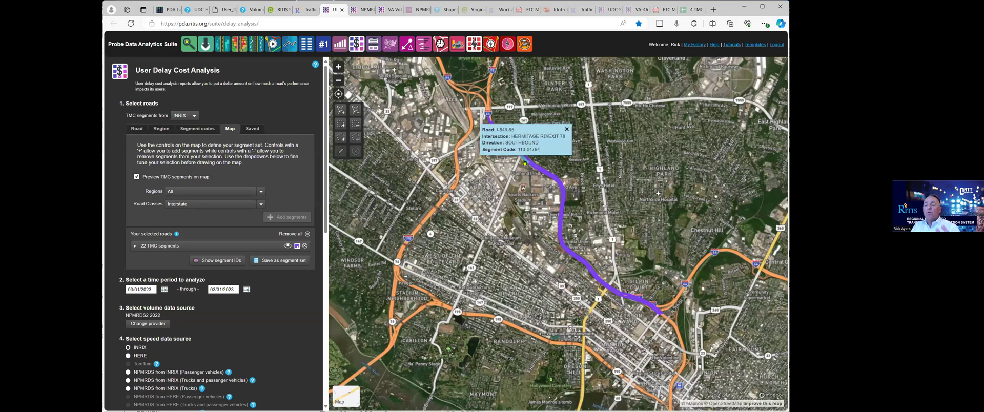
pyautogui.click(540, 171)
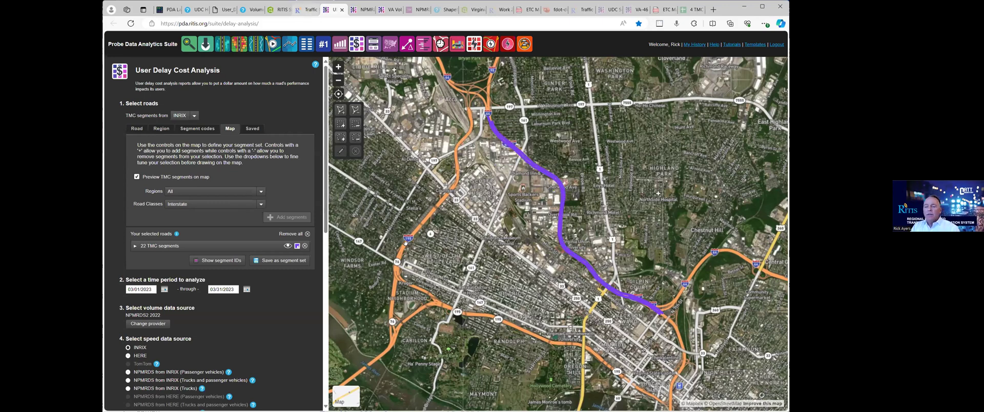
# Step: Check the event details of the I-95 south road maintenance on the RITIS traffic map, and return to the User Delay Cost Analysis query
pyautogui.click(306, 10)
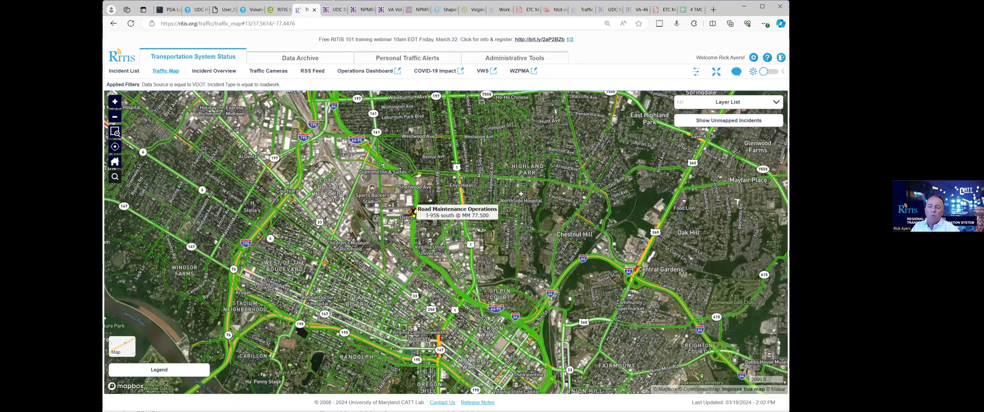
pyautogui.click(414, 211)
pyautogui.moveTo(465, 214); pyautogui.dragTo(525, 157)
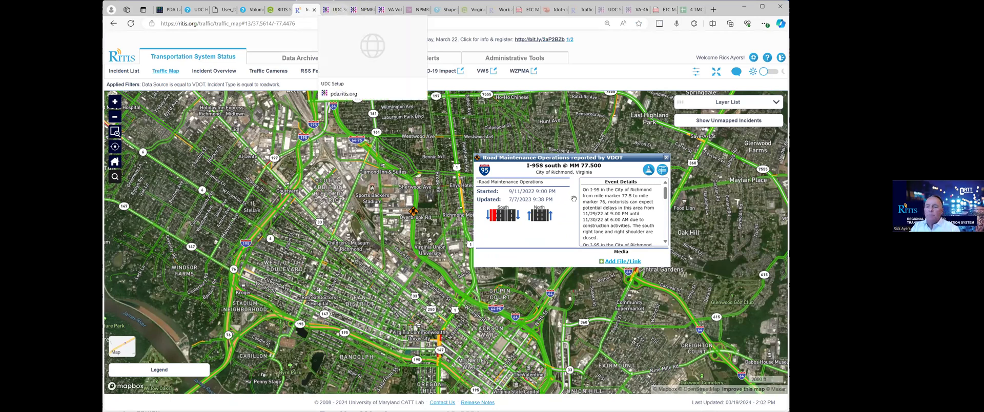
pyautogui.hotkey('ctrl', 'Tab')
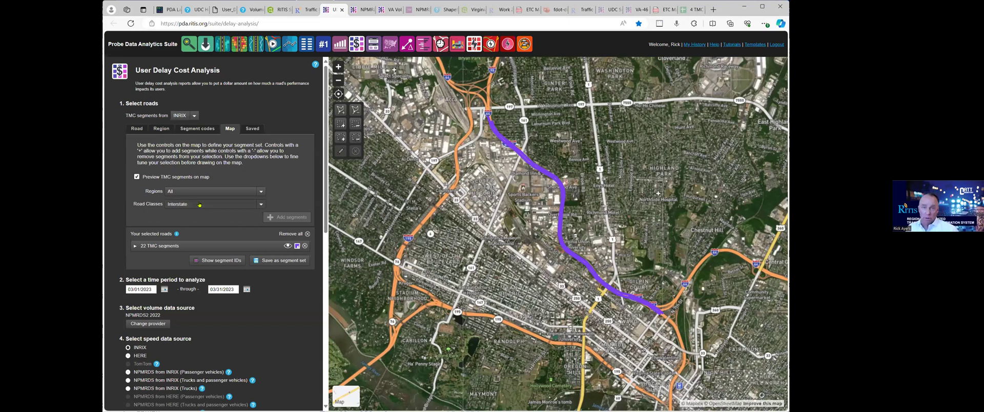
# Step: Open the volume data provider selection for the query, view it, and close it without changes
pyautogui.scroll(-1, 274, 267)
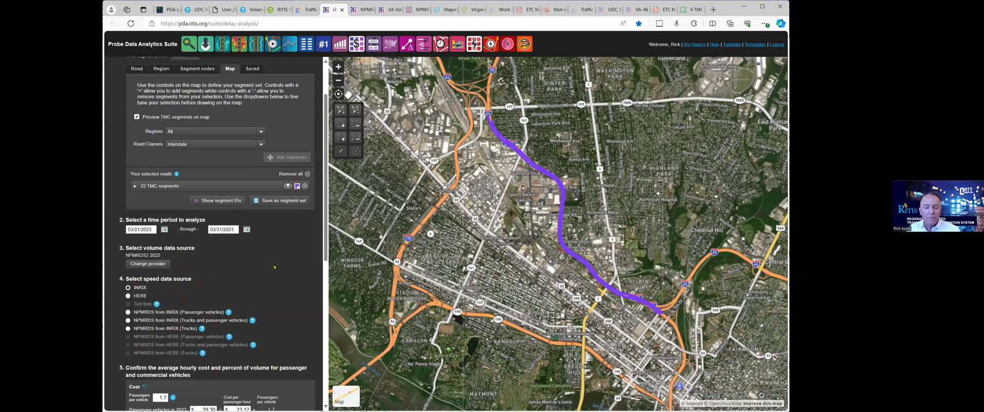
pyautogui.scroll(-1, 274, 266)
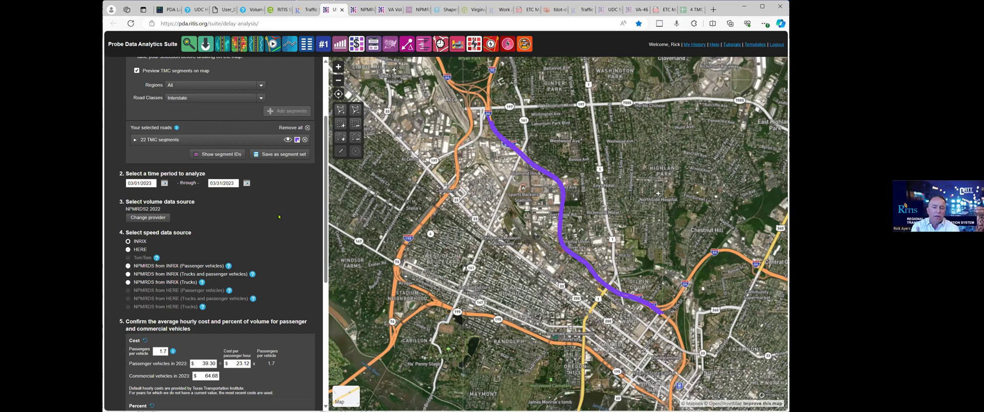
pyautogui.click(156, 222)
pyautogui.click(157, 223)
pyautogui.click(156, 222)
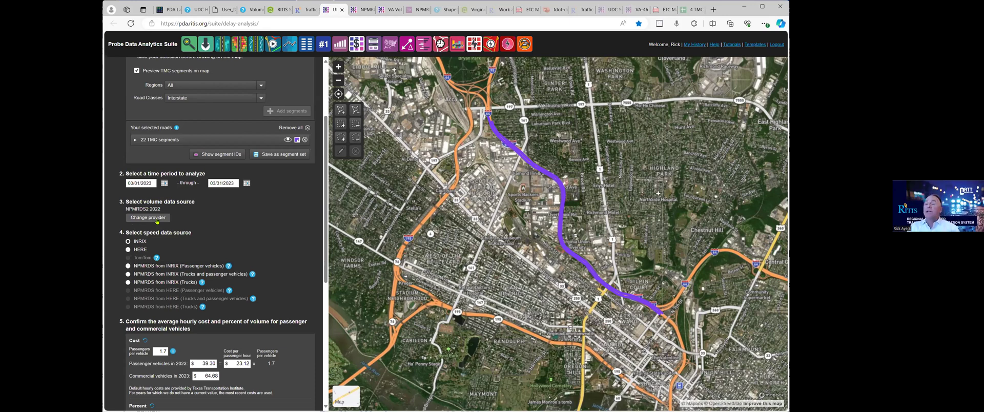
pyautogui.click(158, 218)
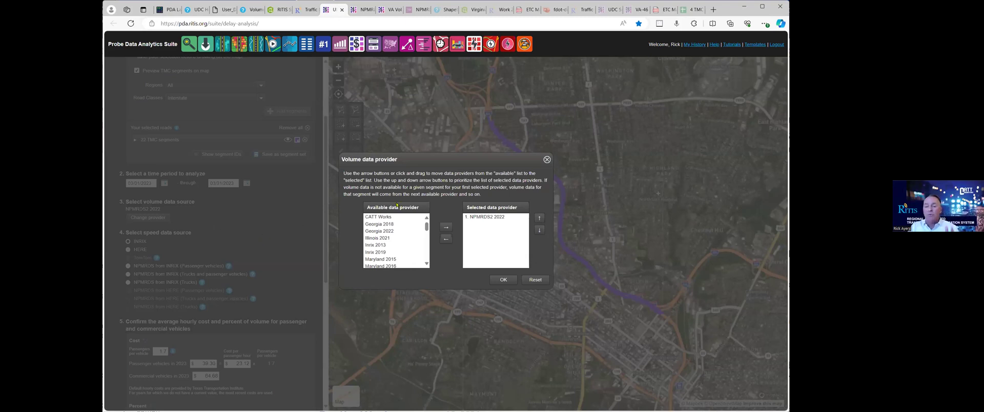
pyautogui.click(124, 217)
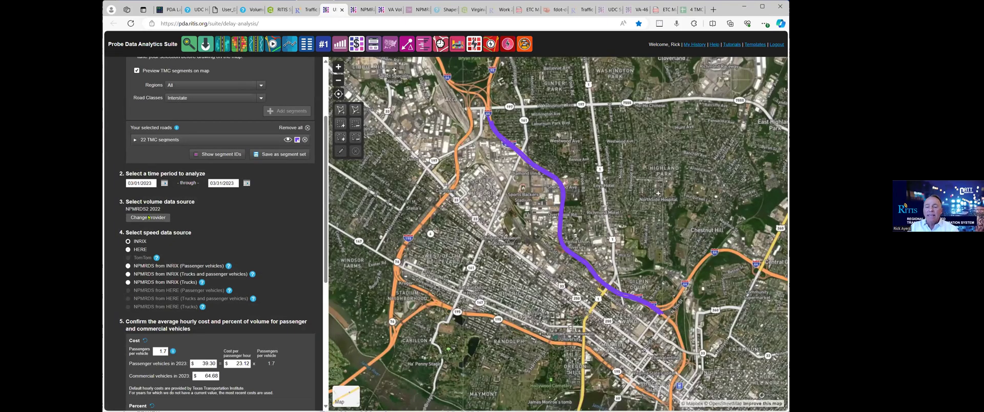
# Step: Reopen the volume data provider selection and look through the list of available state and NPMRDS providers
pyautogui.click(148, 218)
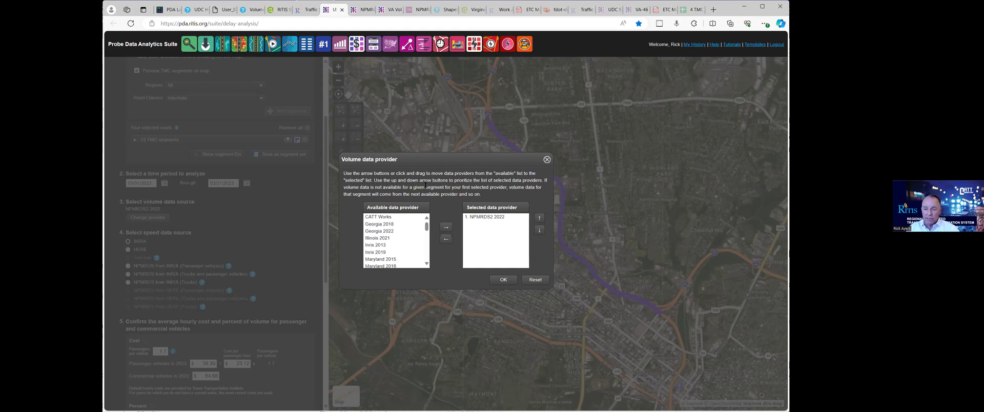
pyautogui.scroll(-3, 391, 237)
pyautogui.scroll(-3, 397, 242)
pyautogui.scroll(-6, 398, 243)
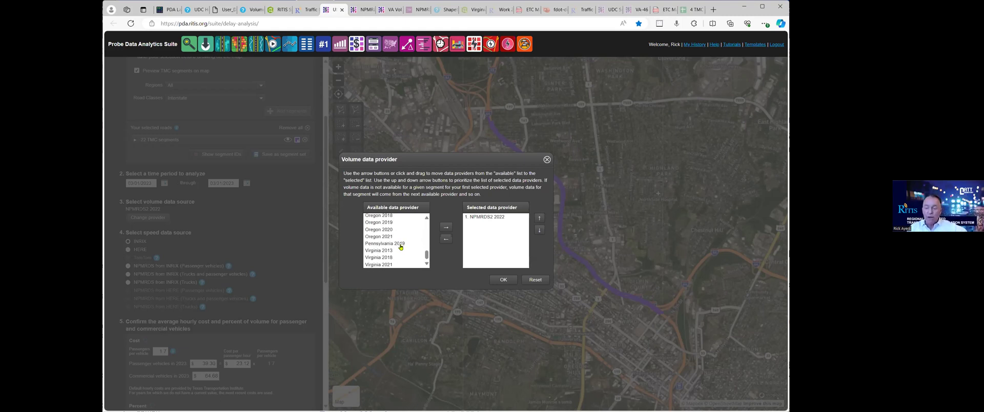
pyautogui.scroll(8, 403, 253)
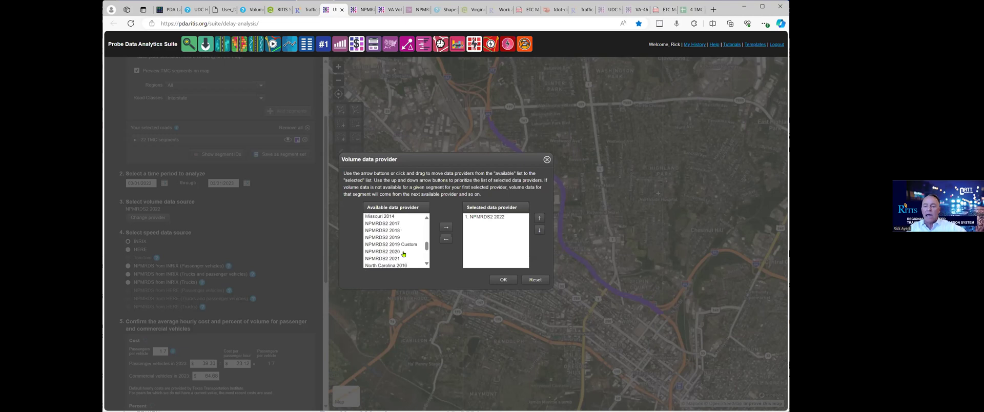
pyautogui.scroll(2, 406, 221)
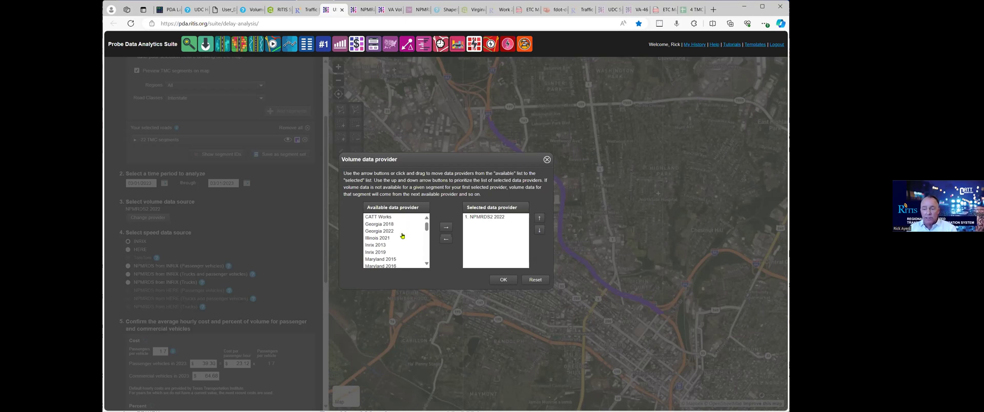
pyautogui.scroll(-1, 402, 236)
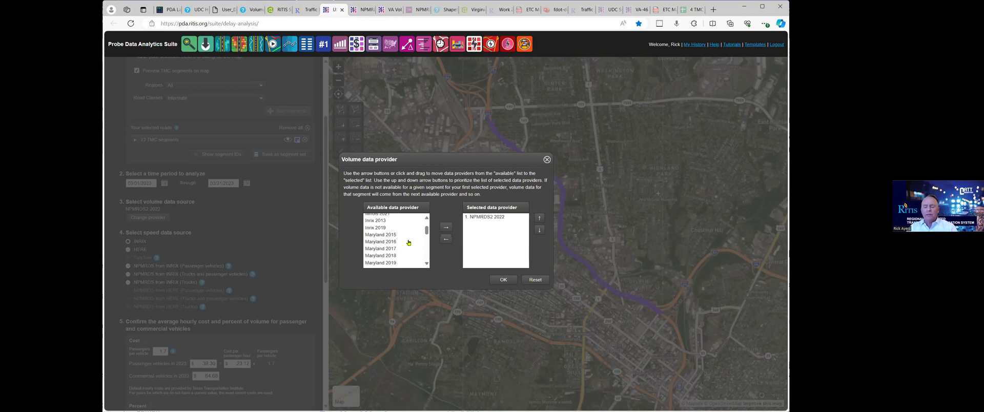
pyautogui.scroll(-1, 408, 244)
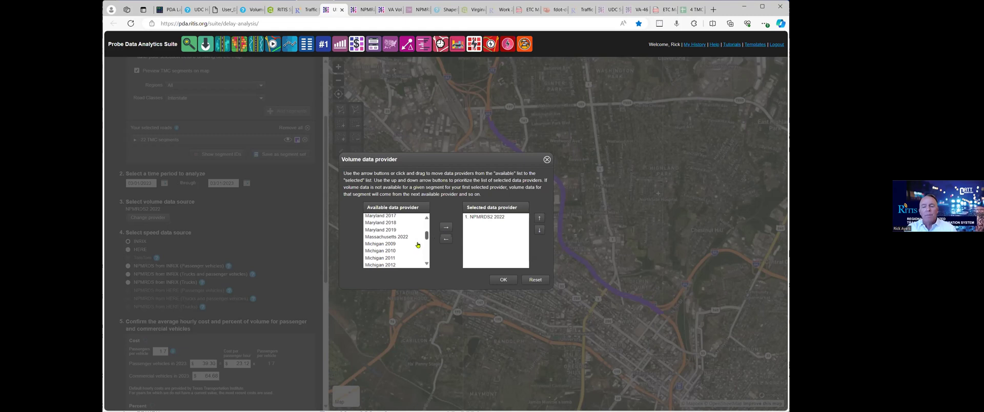
# Step: Try adding Virginia 2021 to the selected volume providers, remove it again, and close the provider selection
pyautogui.moveTo(427, 236); pyautogui.dragTo(427, 255)
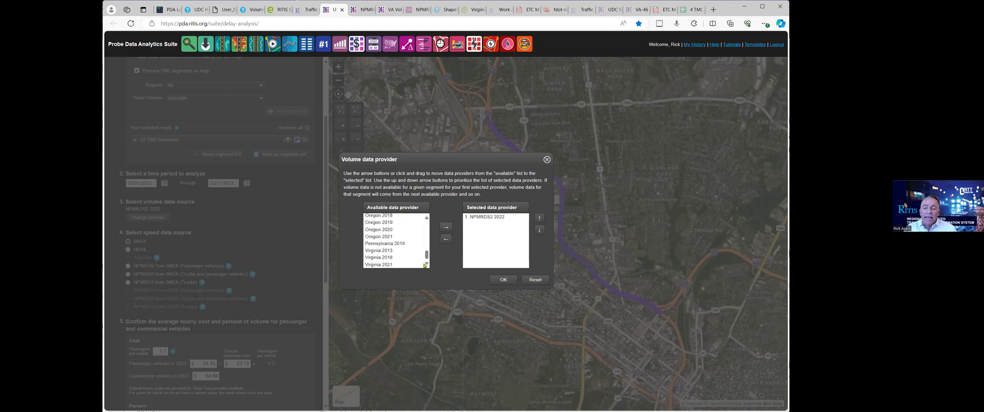
pyautogui.click(376, 265)
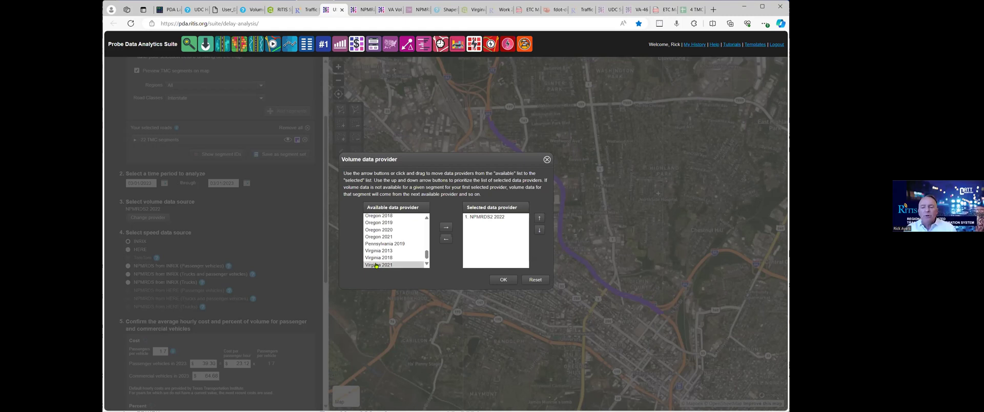
pyautogui.click(446, 228)
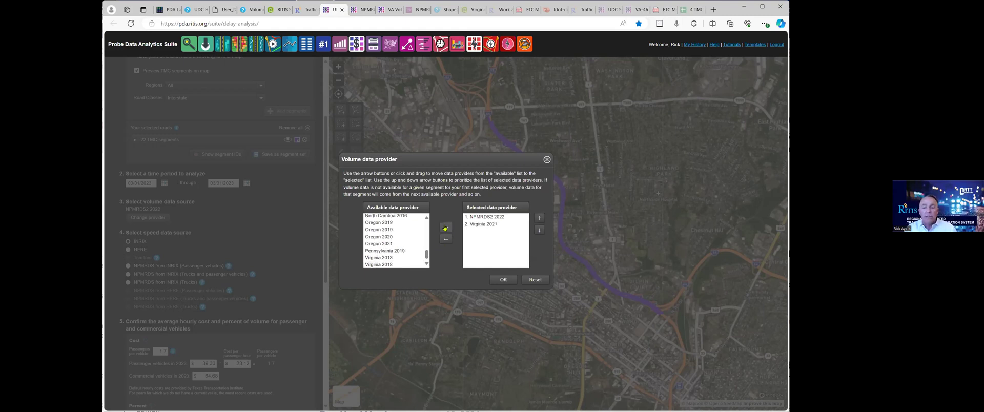
pyautogui.click(485, 226)
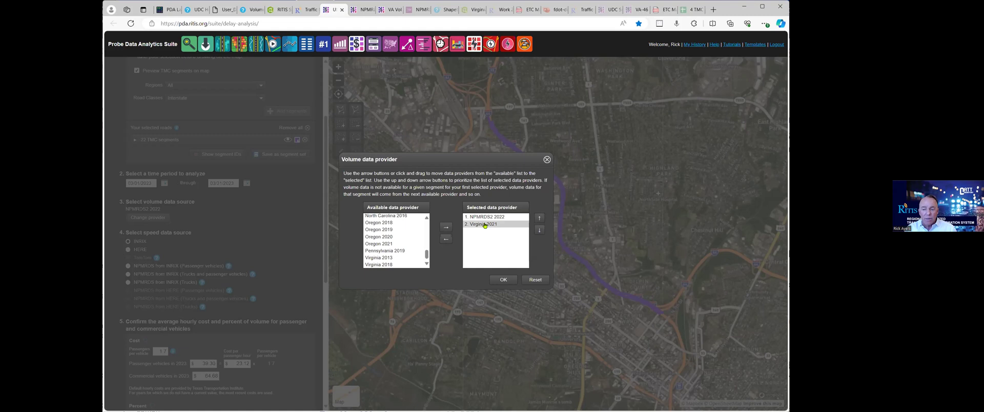
pyautogui.click(446, 239)
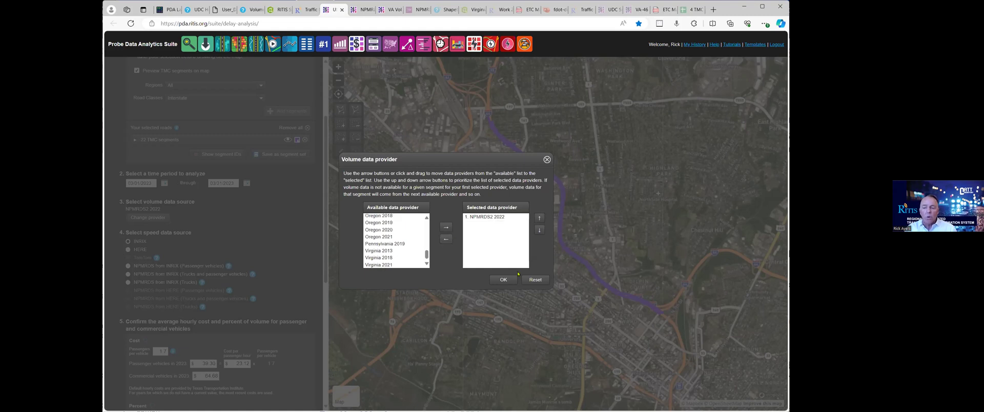
pyautogui.click(546, 159)
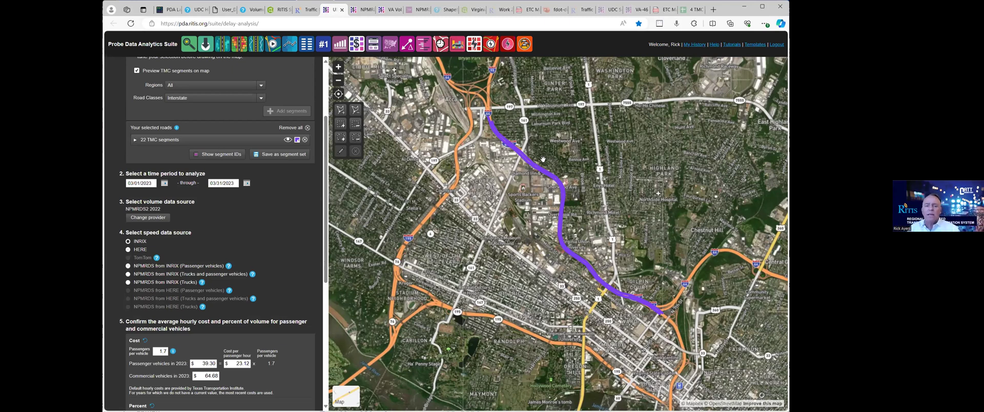
# Step: Reopen the volume data provider selection and add CATT Works to the selected providers
pyautogui.click(160, 222)
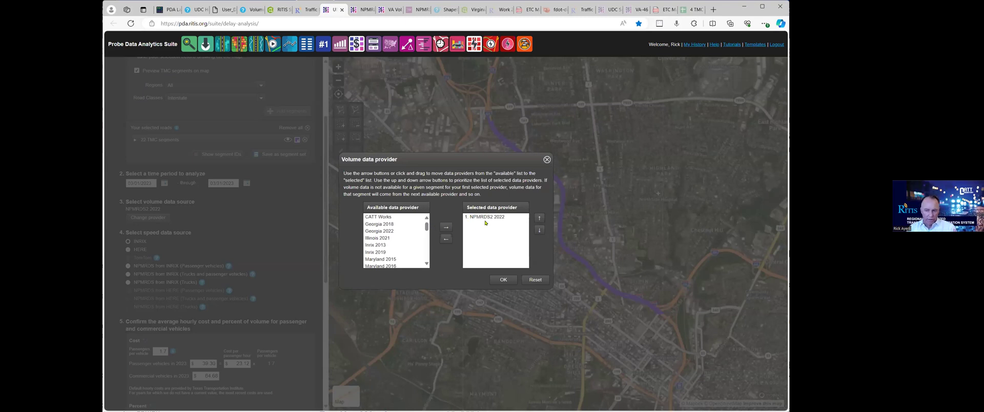
pyautogui.scroll(-1, 409, 245)
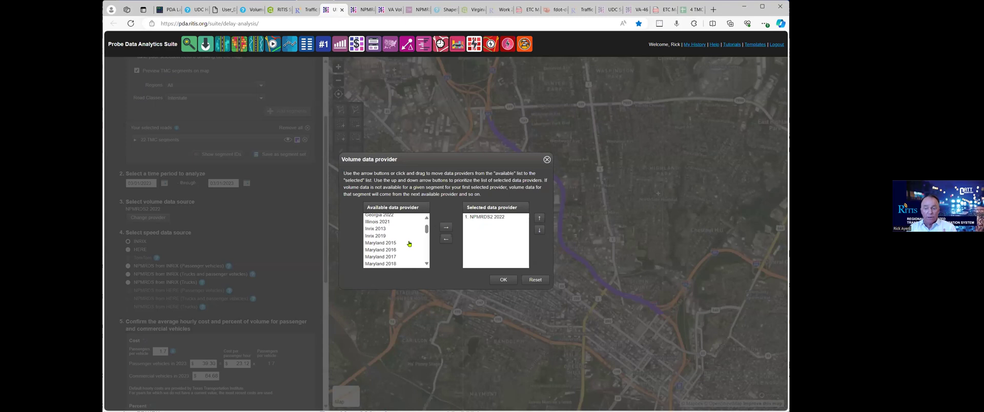
pyautogui.click(426, 217)
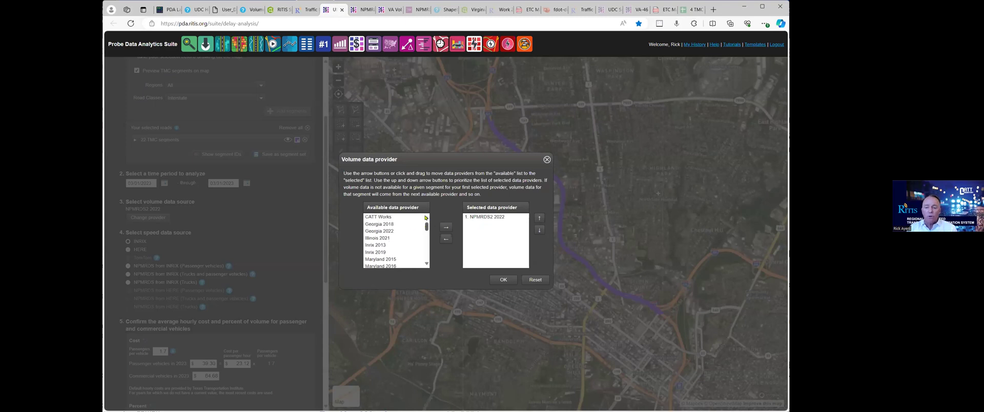
pyautogui.click(380, 218)
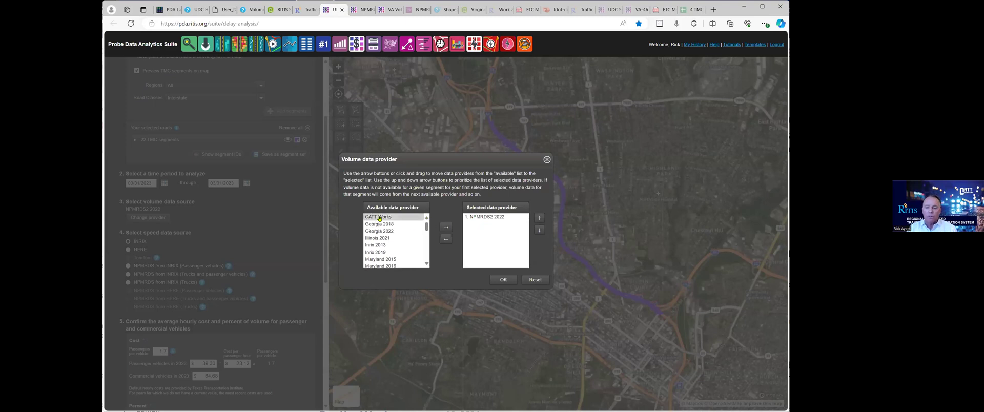
pyautogui.click(444, 229)
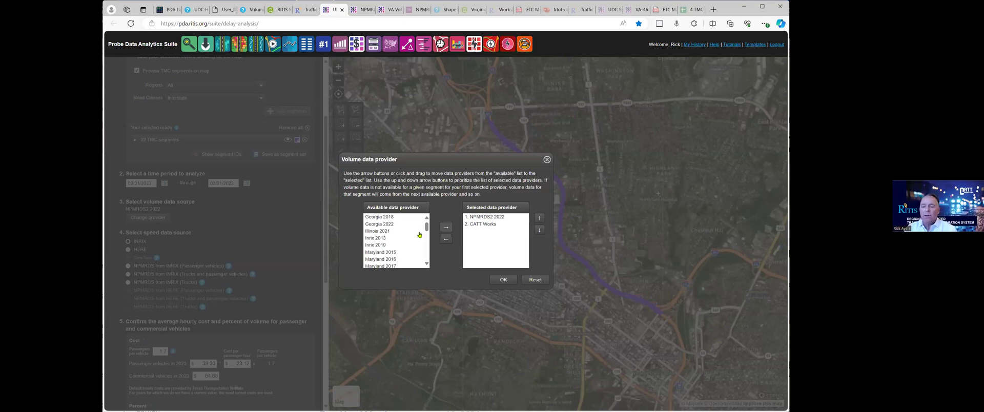
# Step: Add Virginia 2021 to the selected volume providers, rank it first, and close the provider selection without applying the changes
pyautogui.moveTo(427, 227); pyautogui.dragTo(427, 254)
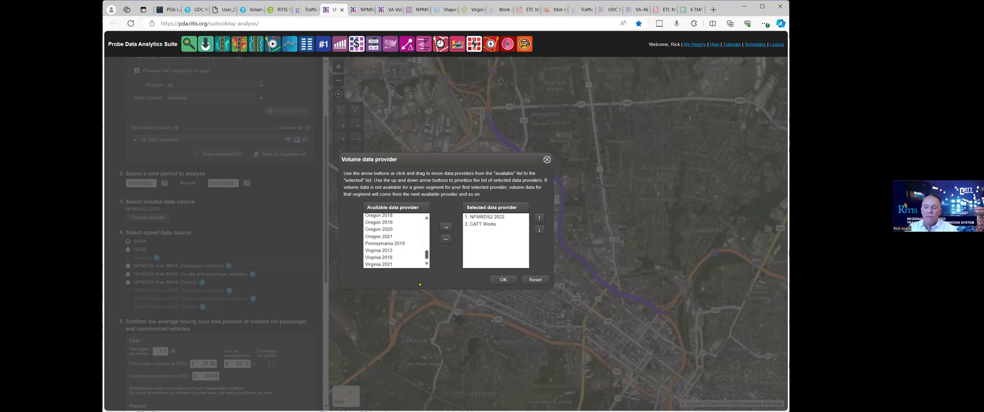
pyautogui.click(386, 264)
pyautogui.click(446, 227)
pyautogui.click(483, 232)
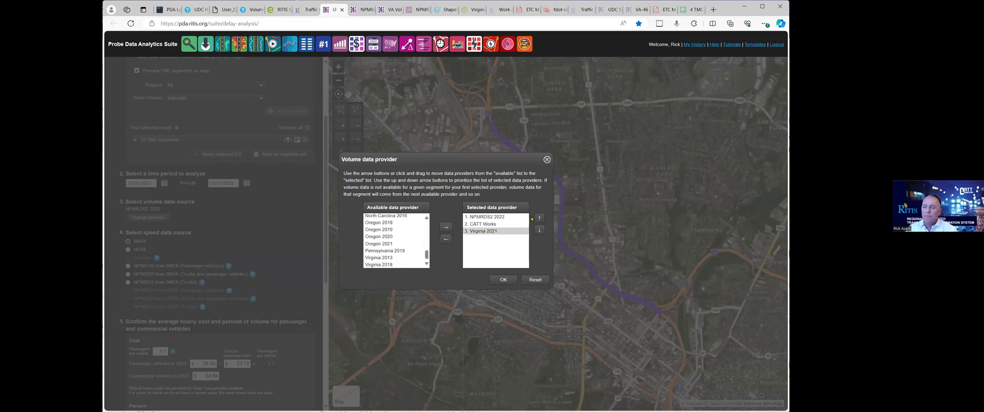
pyautogui.click(539, 218)
pyautogui.click(540, 217)
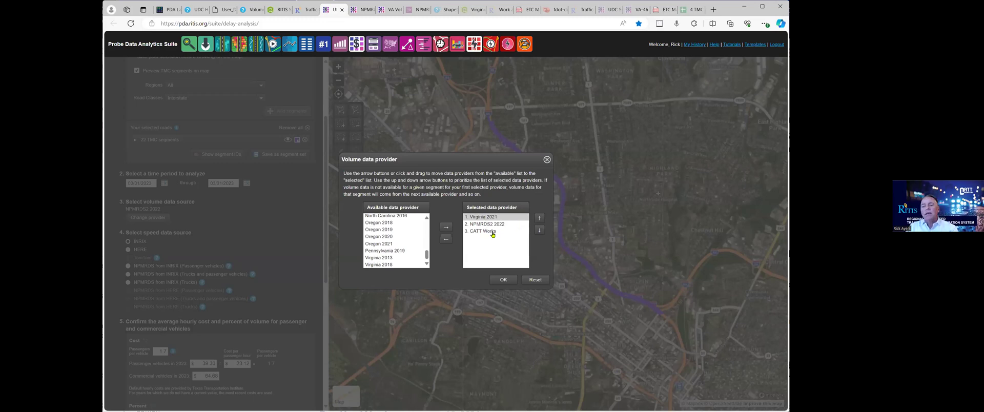
pyautogui.click(494, 232)
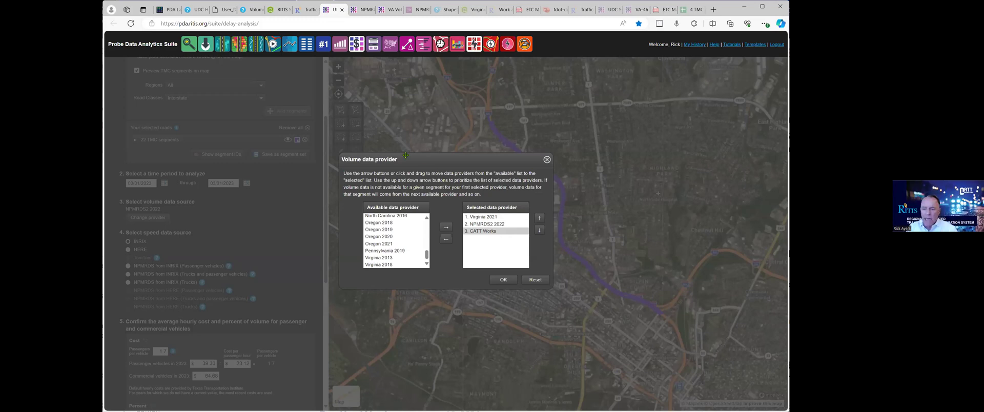
pyautogui.click(479, 216)
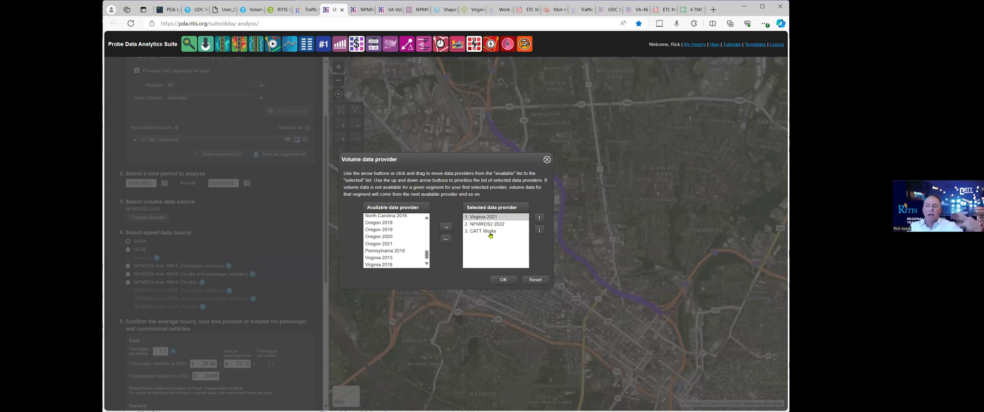
pyautogui.click(547, 159)
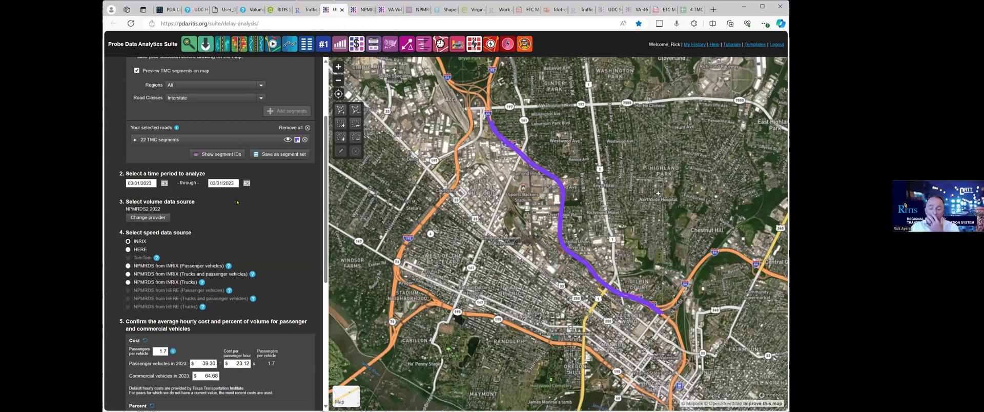
# Step: Set the average hourly cost of commercial vehicles in 2023 to $100
pyautogui.scroll(-2, 249, 221)
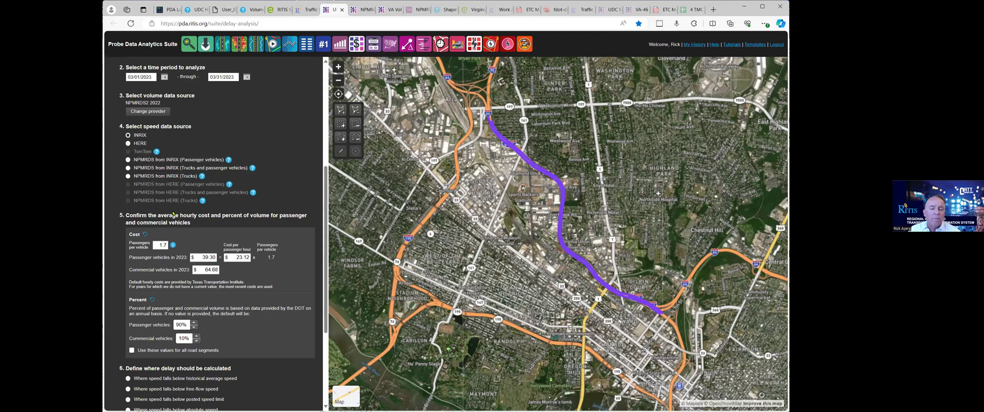
pyautogui.scroll(-3, 281, 172)
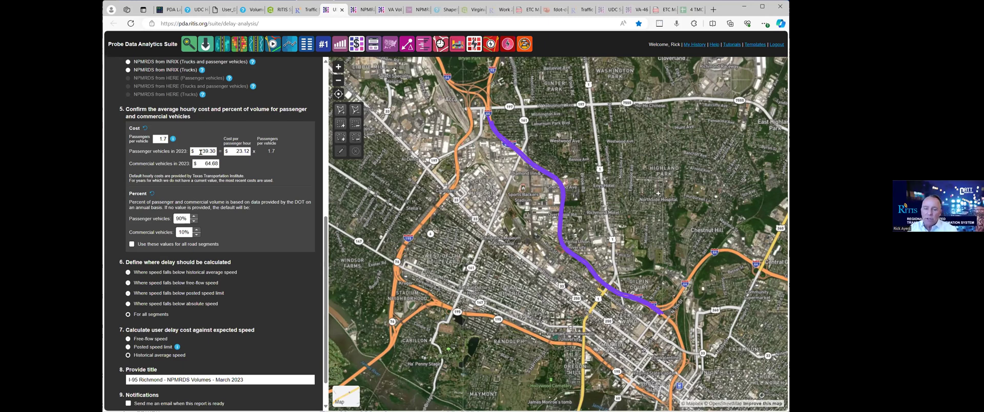
pyautogui.moveTo(199, 150); pyautogui.dragTo(223, 165)
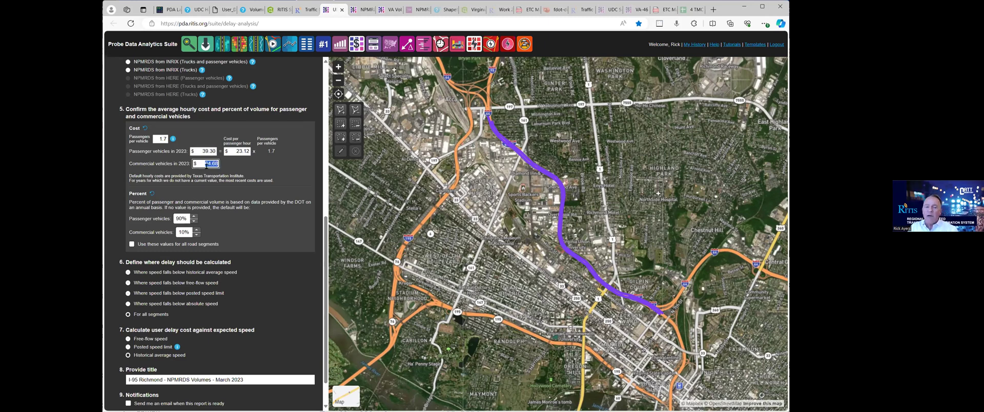
pyautogui.write('100')
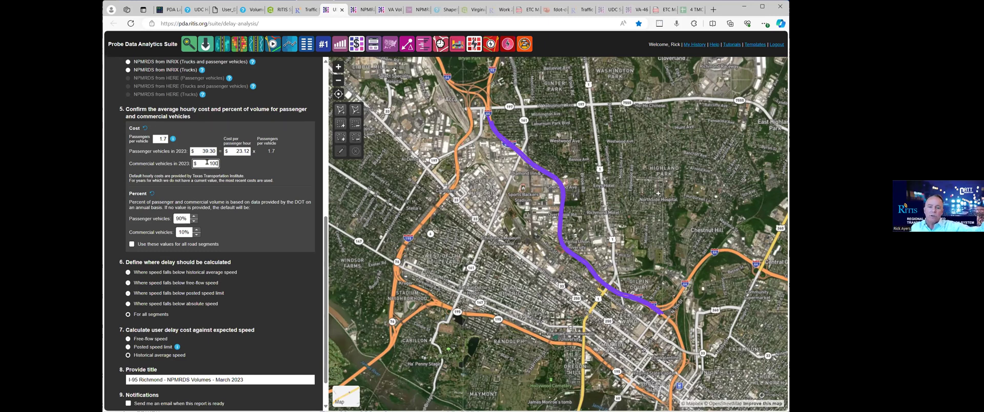
# Step: Set the average hourly cost of commercial vehicles in 2023 to $80
pyautogui.doubleClick(212, 163)
pyautogui.write('80')
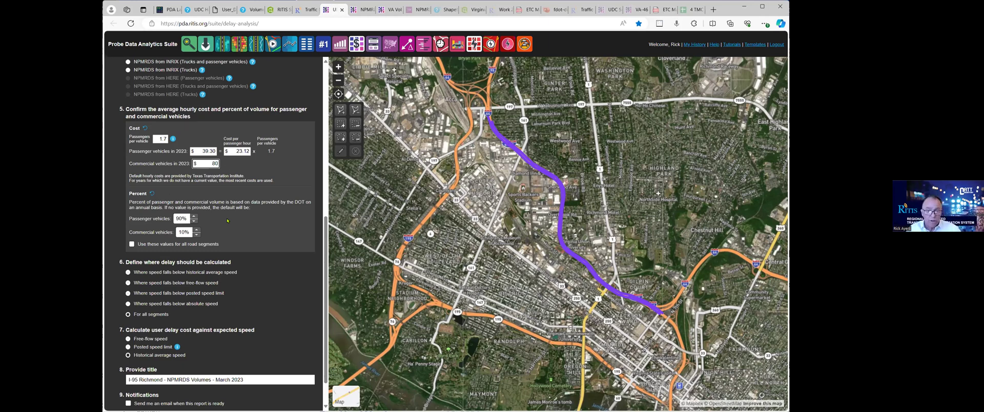
pyautogui.click(189, 219)
pyautogui.click(194, 222)
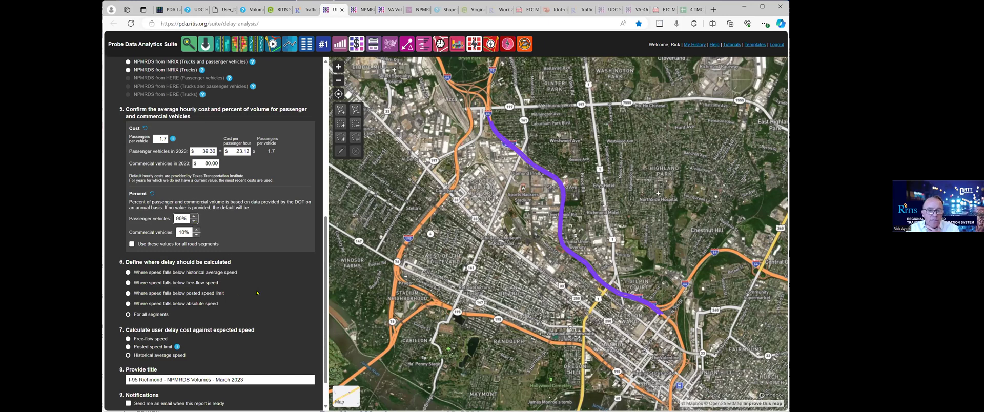
# Step: Try defining delay as 5 mph below historical average speed, and switch the definition to 20 mph below free-flow speed
pyautogui.scroll(-1, 278, 218)
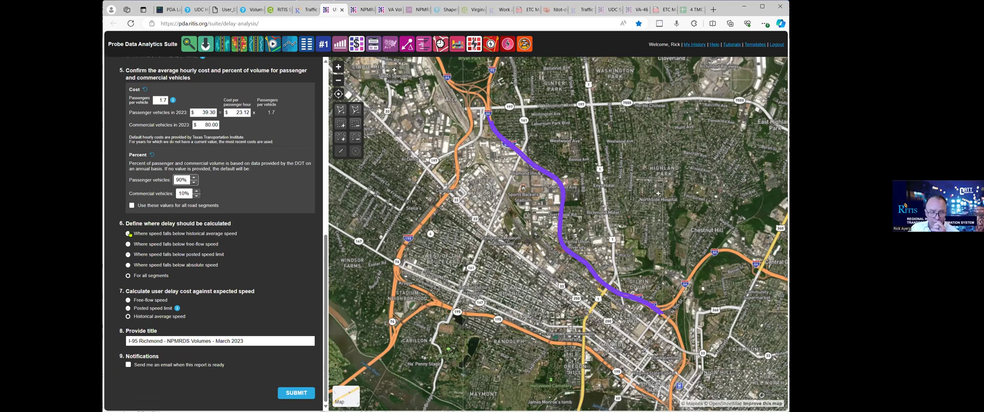
pyautogui.click(129, 234)
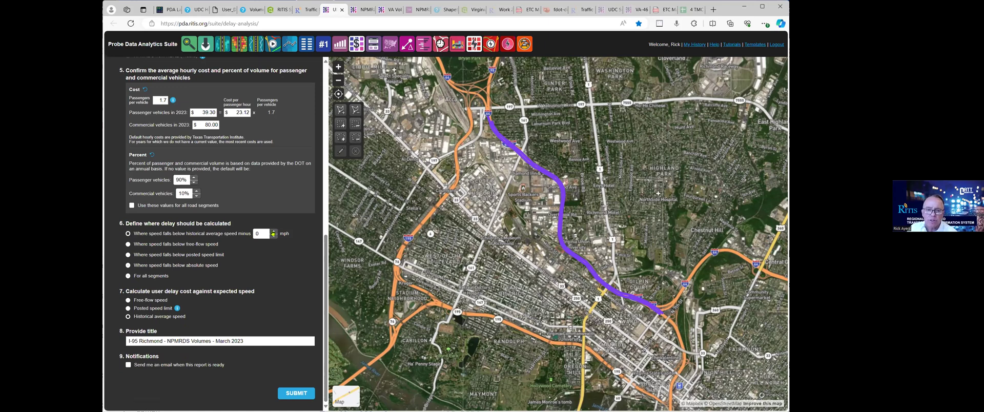
pyautogui.tripleClick(274, 232)
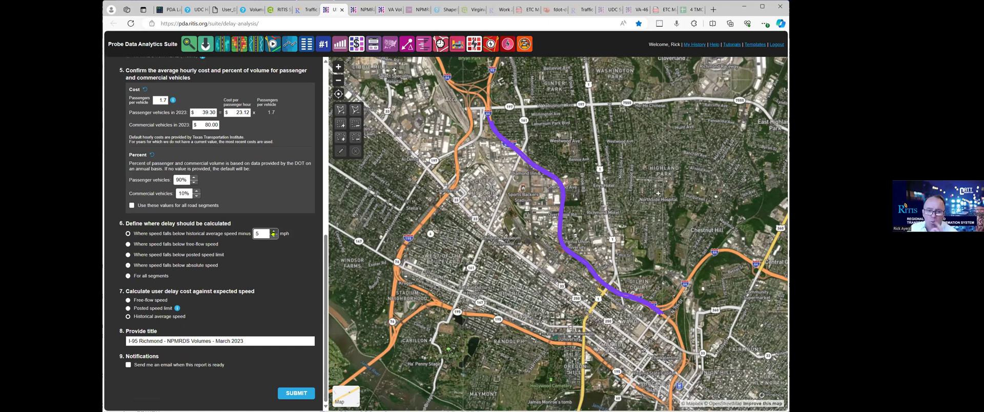
pyautogui.click(185, 245)
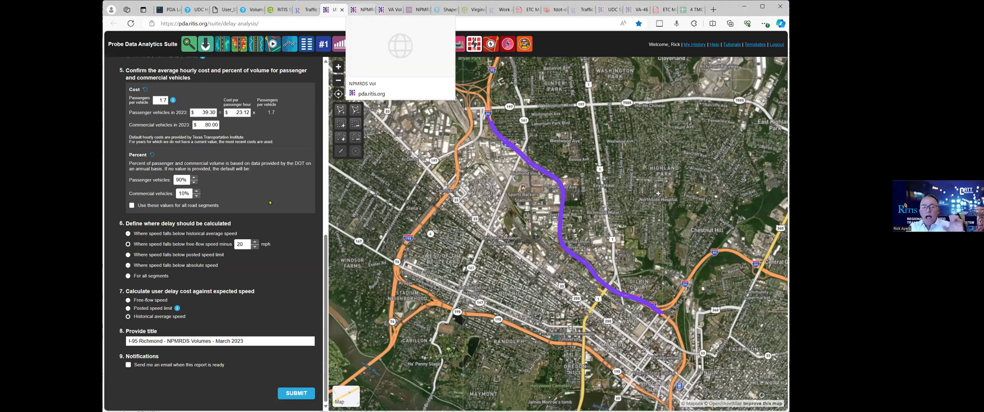
# Step: Open the I-95 Richmond - VA Volumes - March 2023 report and examine its hourly and daily delay costs, grand total and report parameters
pyautogui.scroll(4, 288, 214)
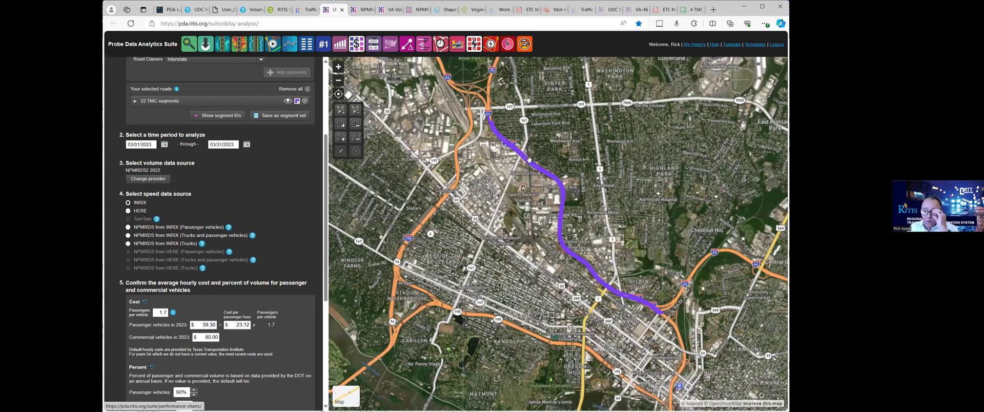
pyautogui.click(638, 296)
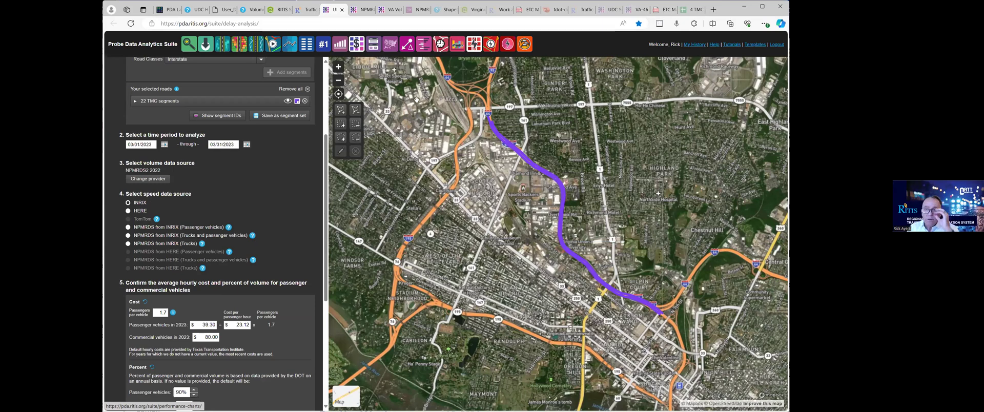
pyautogui.click(388, 10)
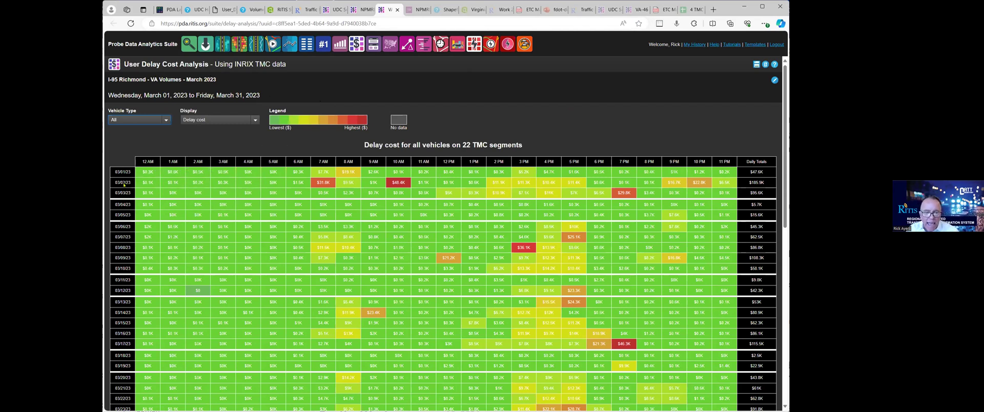
pyautogui.scroll(-4, 124, 185)
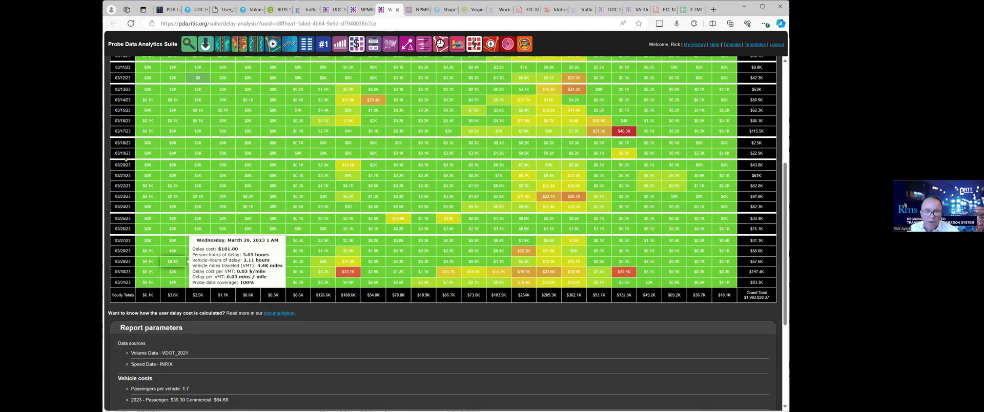
pyautogui.scroll(4, 153, 164)
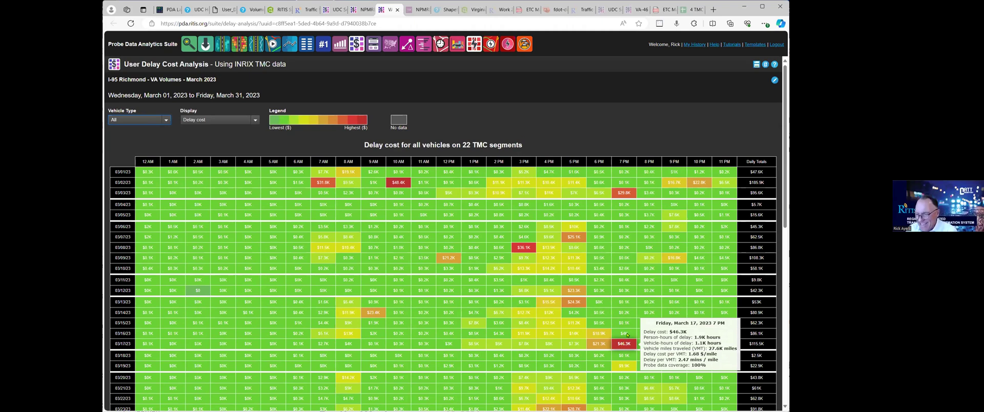
pyautogui.scroll(-1, 628, 283)
pyautogui.scroll(-5, 598, 227)
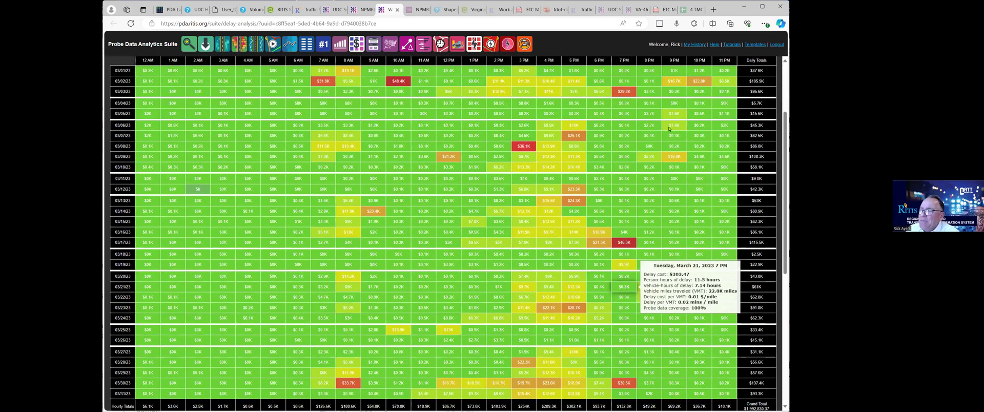
pyautogui.scroll(6, 593, 173)
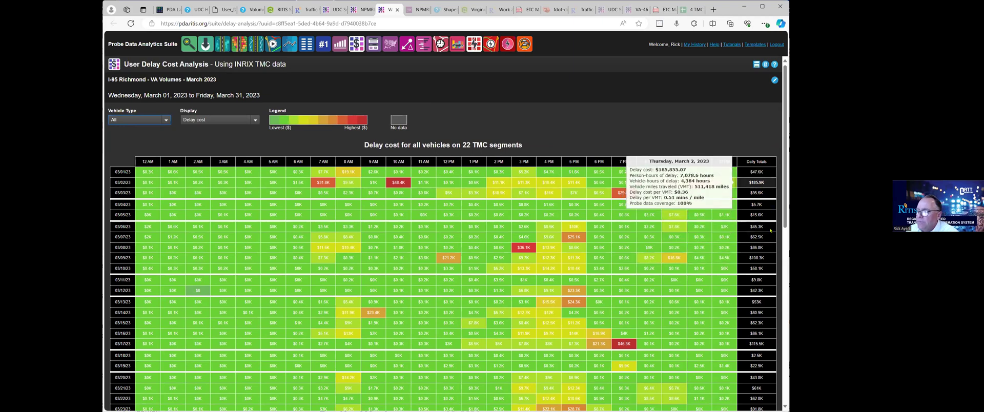
pyautogui.scroll(-2, 764, 220)
pyautogui.scroll(-1, 767, 229)
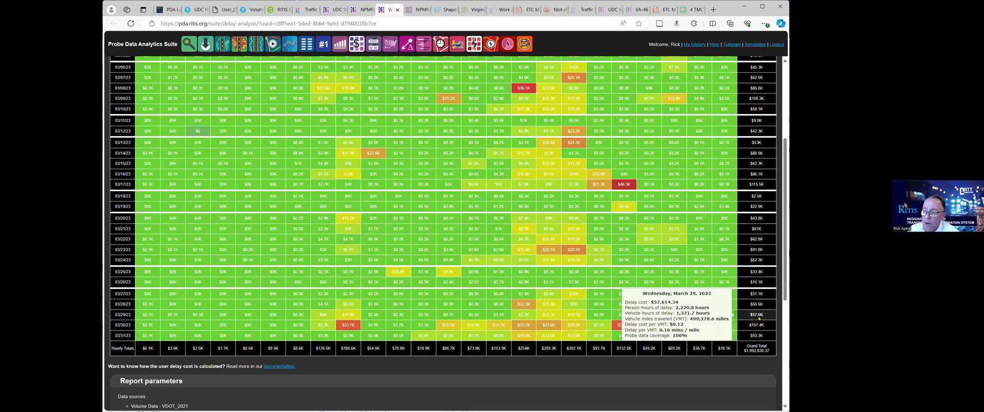
pyautogui.scroll(3, 733, 314)
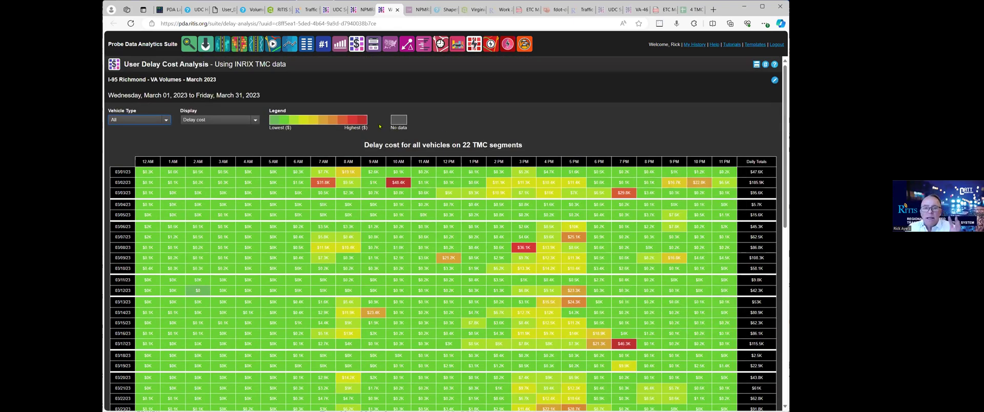
# Step: Display vehicle-hours of delay in the VA Volumes report and review the daily totals for all vehicles
pyautogui.click(255, 120)
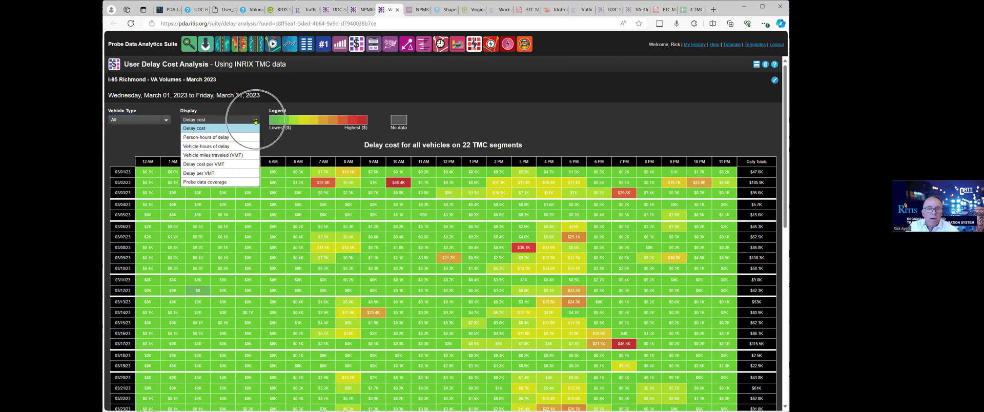
pyautogui.click(246, 146)
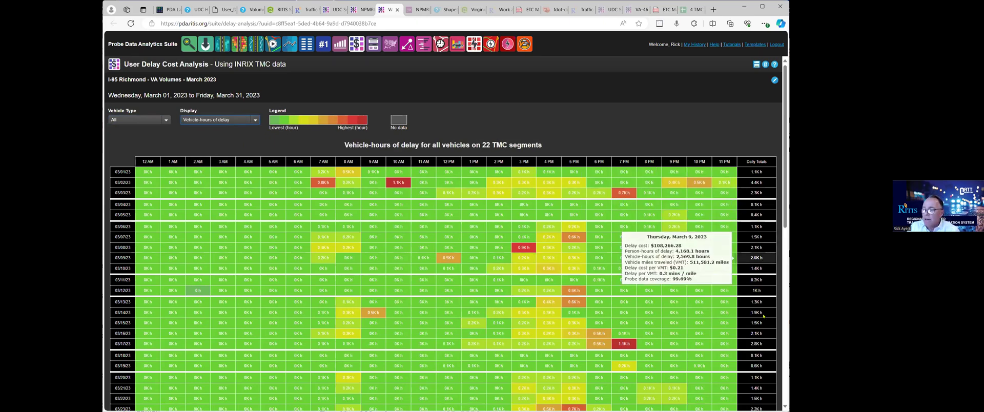
pyautogui.scroll(-5, 763, 246)
pyautogui.scroll(5, 613, 214)
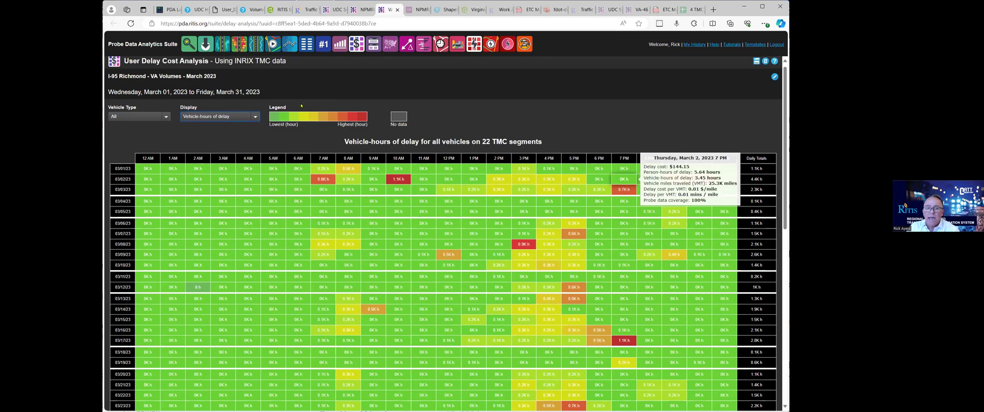
pyautogui.click(254, 120)
pyautogui.click(254, 117)
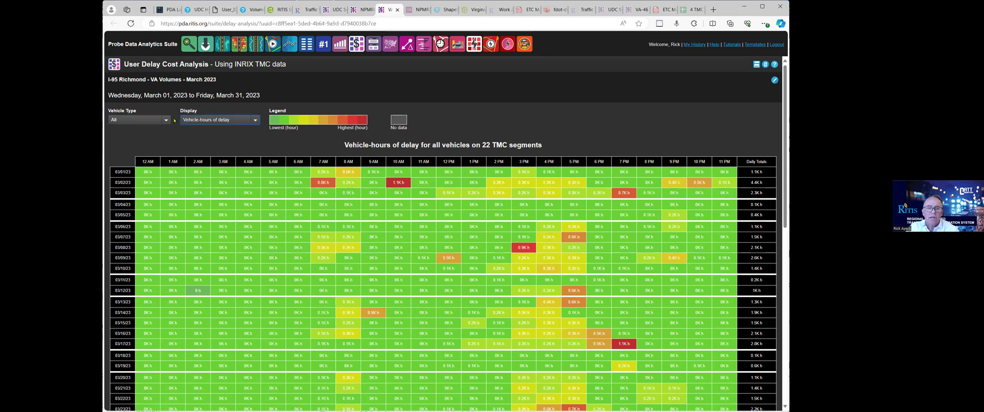
# Step: Filter the vehicle-hours of delay to passenger vehicles, and switch the vehicle type to Commercial
pyautogui.click(166, 121)
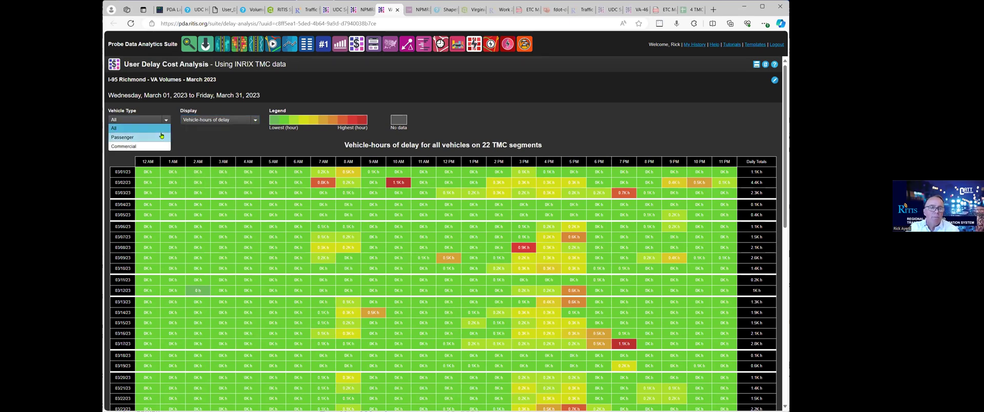
pyautogui.click(161, 136)
pyautogui.click(162, 120)
pyautogui.click(161, 147)
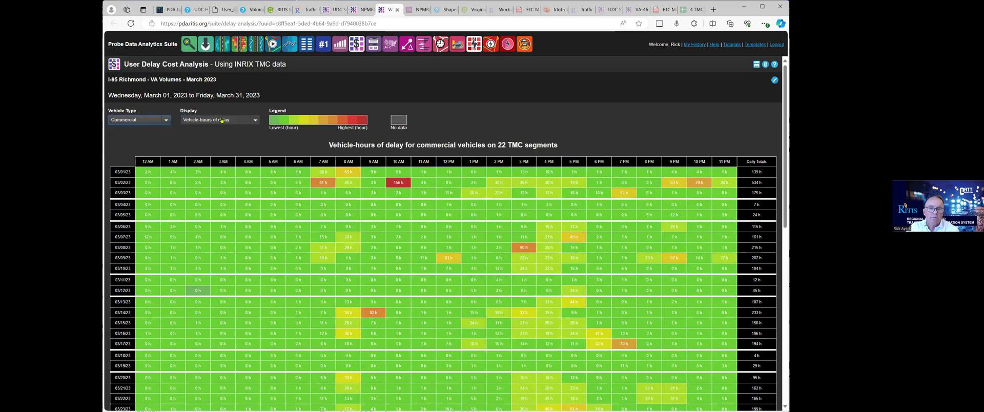
# Step: Display delay cost for commercial vehicles and check the grand total and the vehicle costs in the report parameters
pyautogui.click(222, 120)
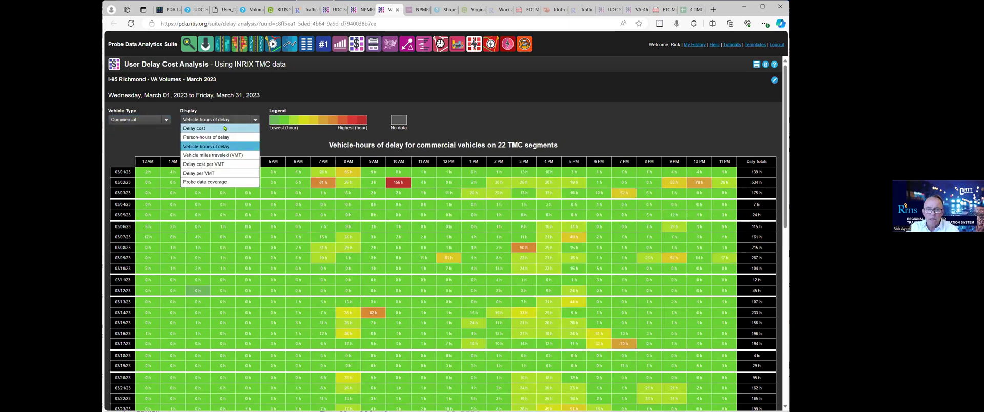
pyautogui.click(223, 128)
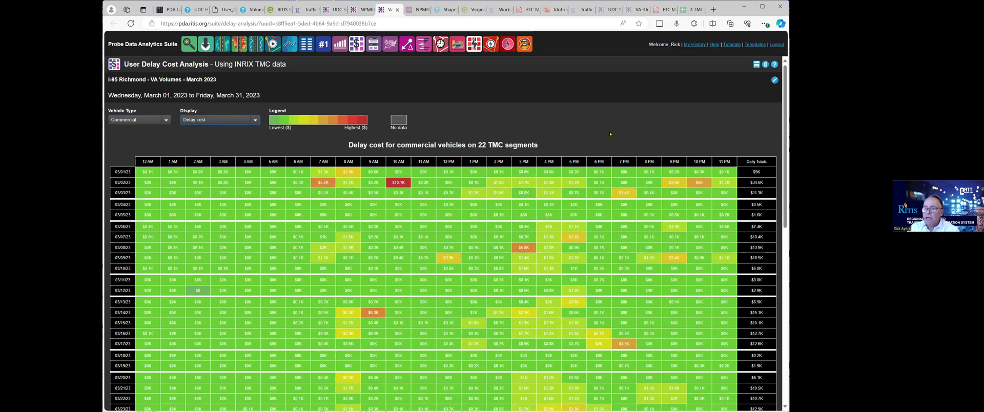
pyautogui.scroll(-5, 666, 154)
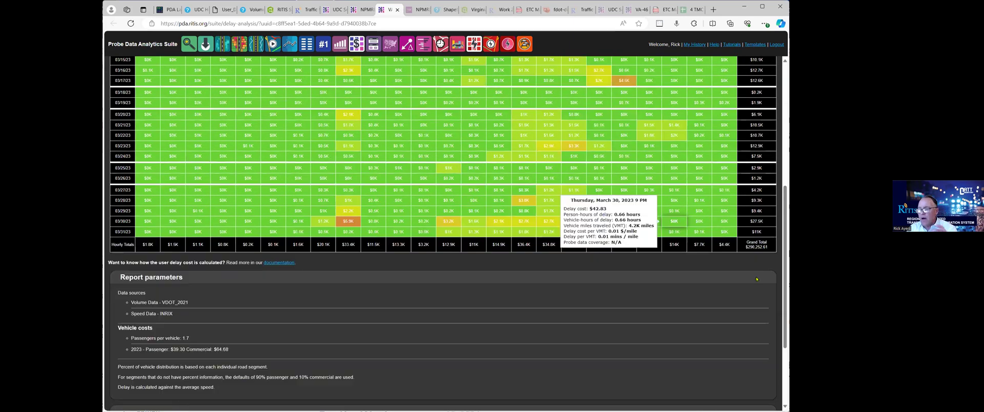
pyautogui.moveTo(753, 247)
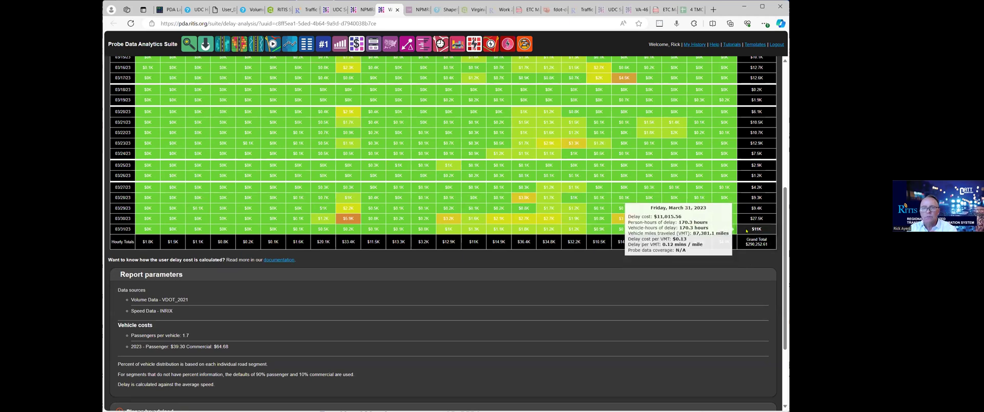
pyautogui.scroll(5, 667, 216)
# Step: Set the vehicle type back to All and inspect the grand total and average details of the delay cost table
pyautogui.click(138, 120)
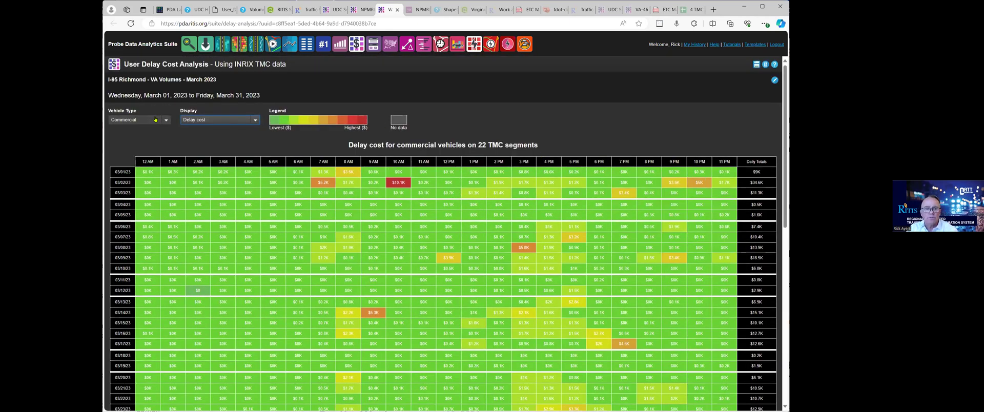
pyautogui.click(152, 127)
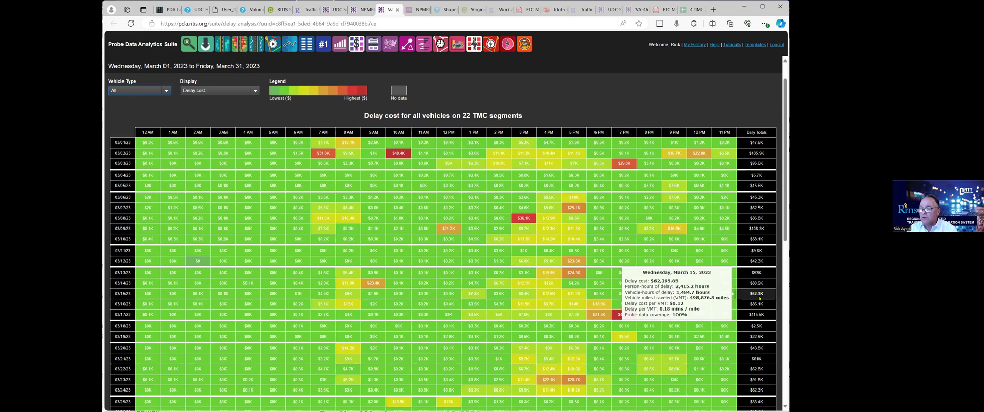
pyautogui.scroll(-5, 760, 246)
pyautogui.moveTo(759, 195)
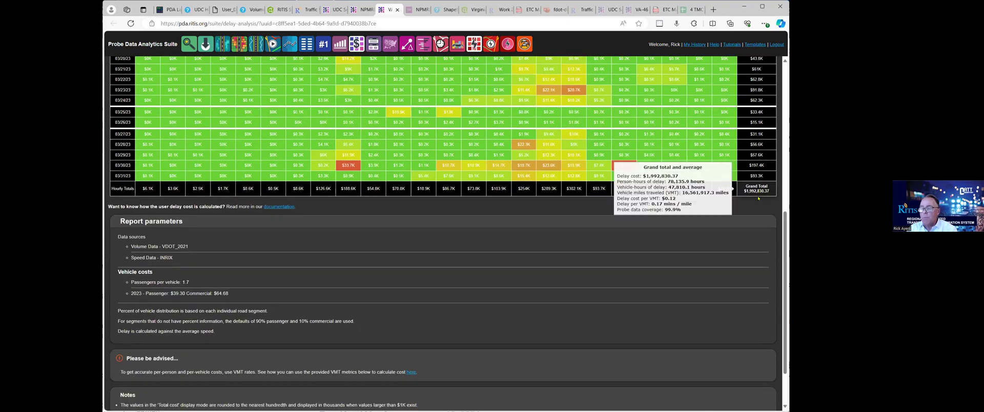
pyautogui.scroll(5, 667, 216)
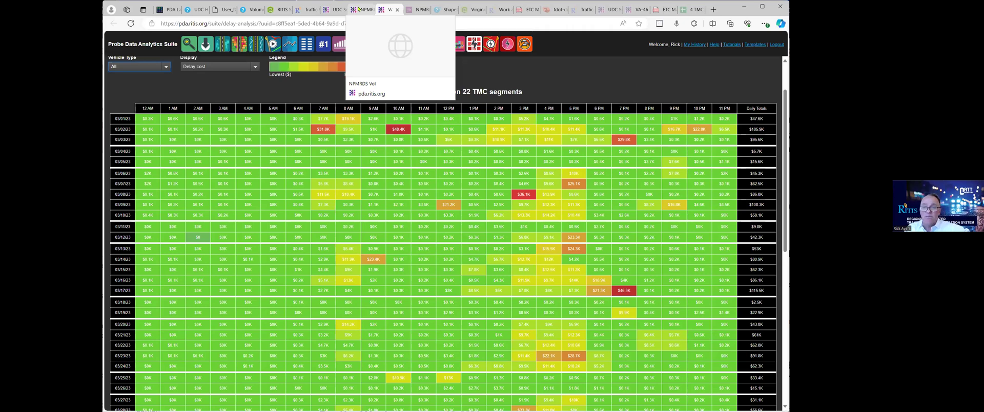
# Step: Open the I-95 Richmond - NPMRDS Volumes - March 2023 report and review its daily delay costs and grand total for comparison
pyautogui.click(360, 9)
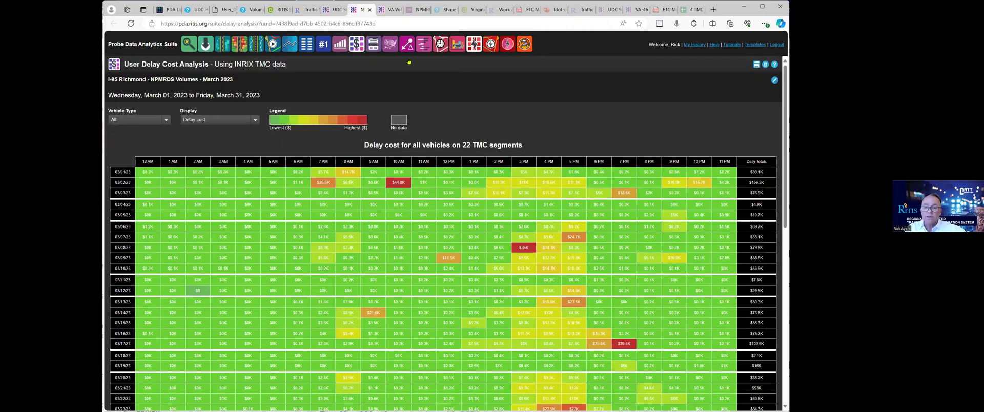
pyautogui.scroll(-3, 725, 143)
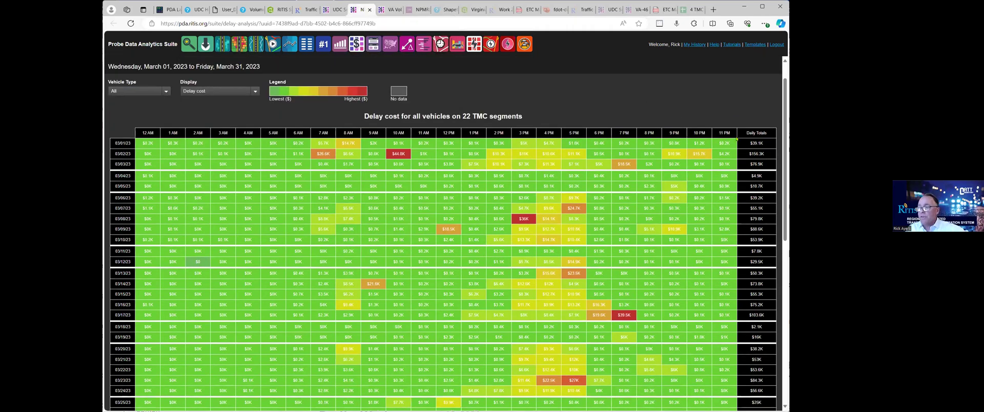
pyautogui.scroll(-1, 749, 318)
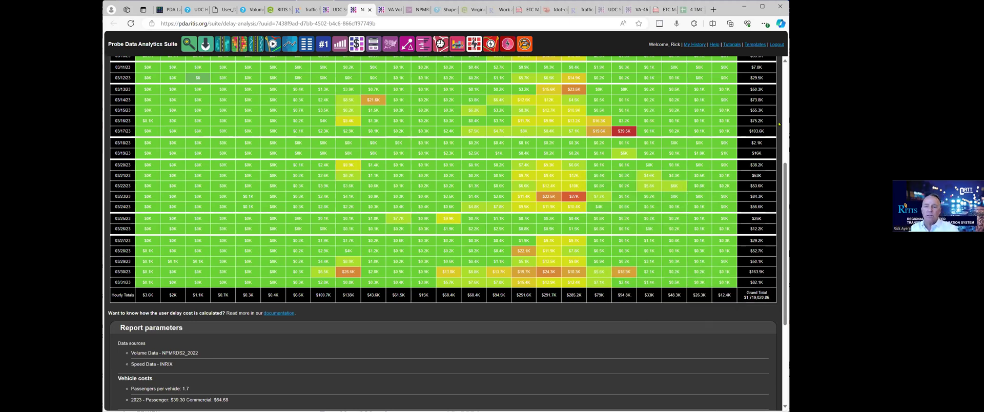
pyautogui.scroll(3, 718, 193)
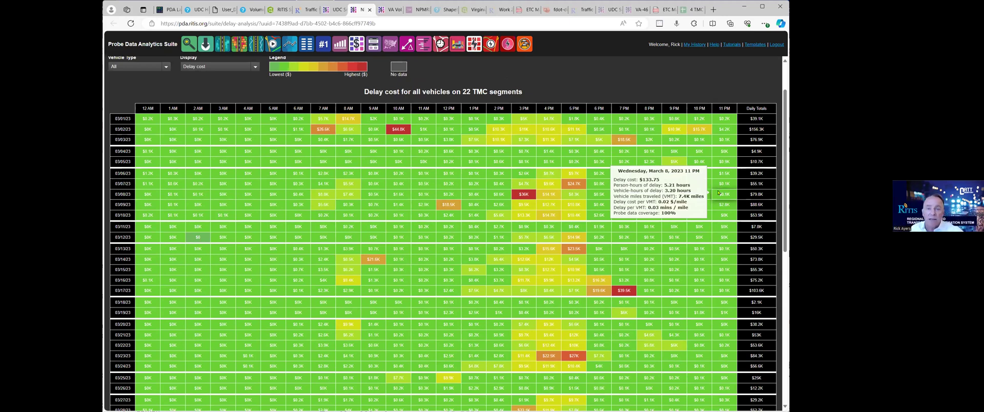
pyautogui.scroll(-2, 583, 95)
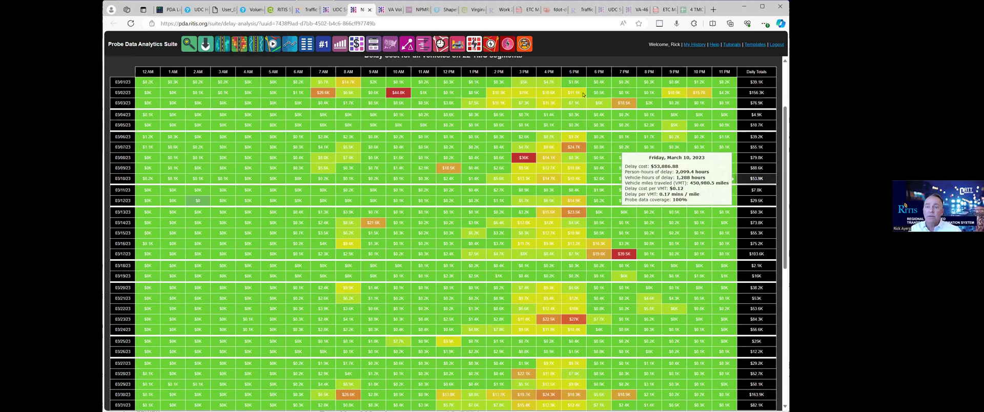
pyautogui.moveTo(767, 354)
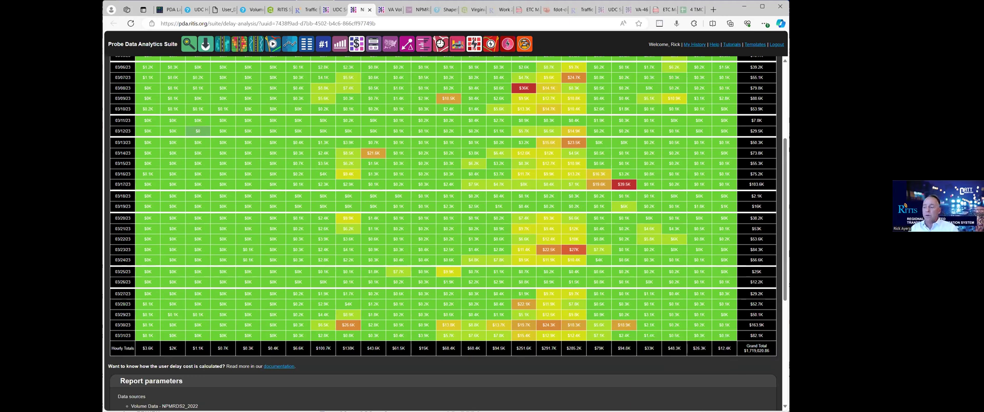
# Step: Look at the VDOT volumes delay cost report, and examine probe coverage on Virginia's roads in the NPMRDS Coverage Map
pyautogui.moveTo(490, 79)
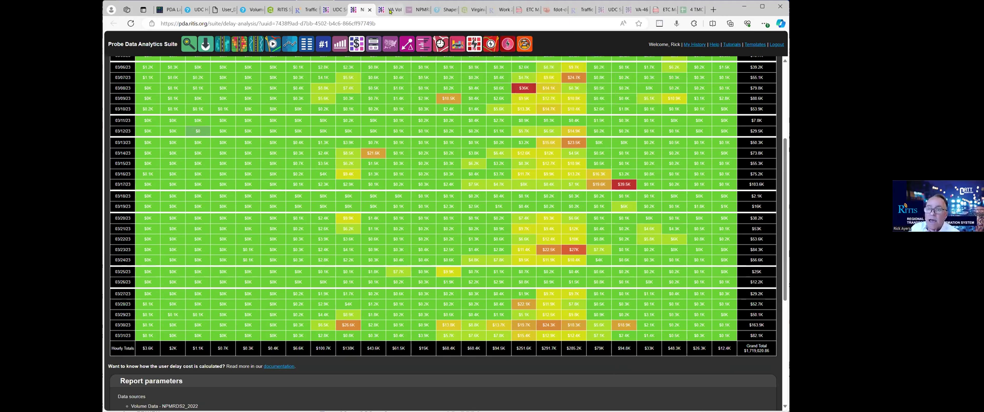
pyautogui.click(405, 10)
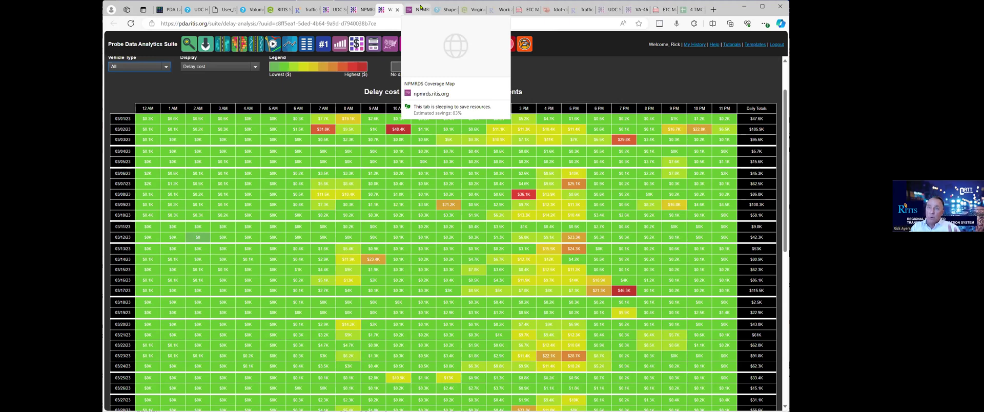
pyautogui.click(421, 11)
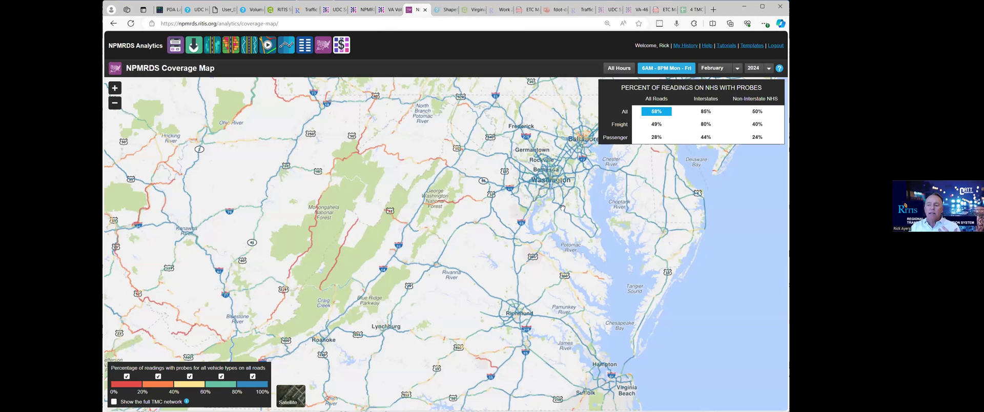
pyautogui.scroll(1, 535, 179)
pyautogui.moveTo(504, 210); pyautogui.dragTo(457, 263)
pyautogui.scroll(1, 456, 264)
pyautogui.scroll(-1, 458, 265)
pyautogui.scroll(-1, 456, 281)
pyautogui.moveTo(456, 282); pyautogui.dragTo(517, 191)
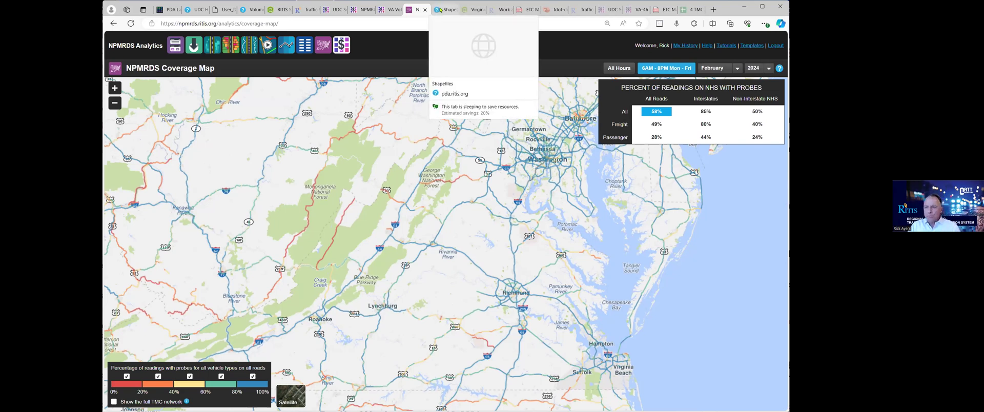
# Step: Open the Virginia Expanded TMCs vs. NPMRDS TMC Networks map and examine both networks around Richmond, Charlottesville and statewide
pyautogui.click(472, 10)
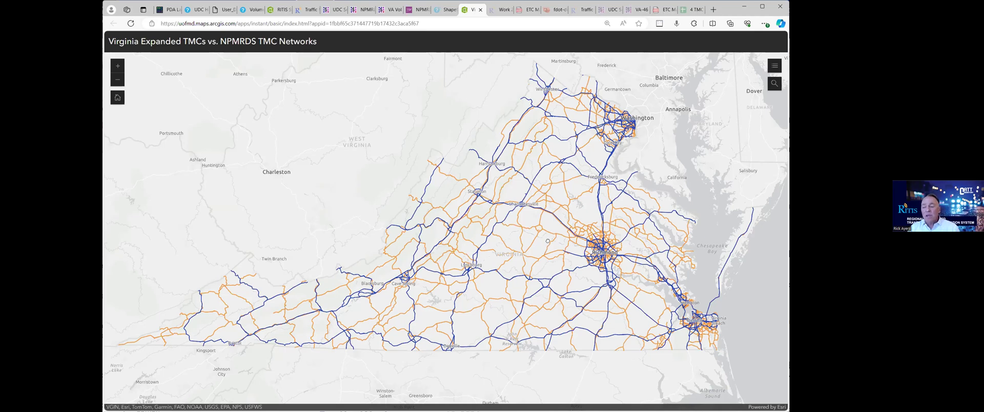
pyautogui.scroll(1, 547, 243)
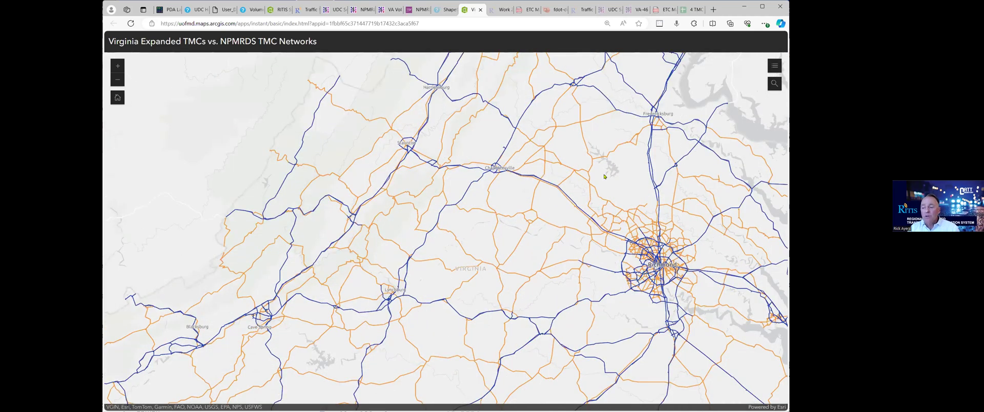
pyautogui.moveTo(698, 211); pyautogui.dragTo(605, 177)
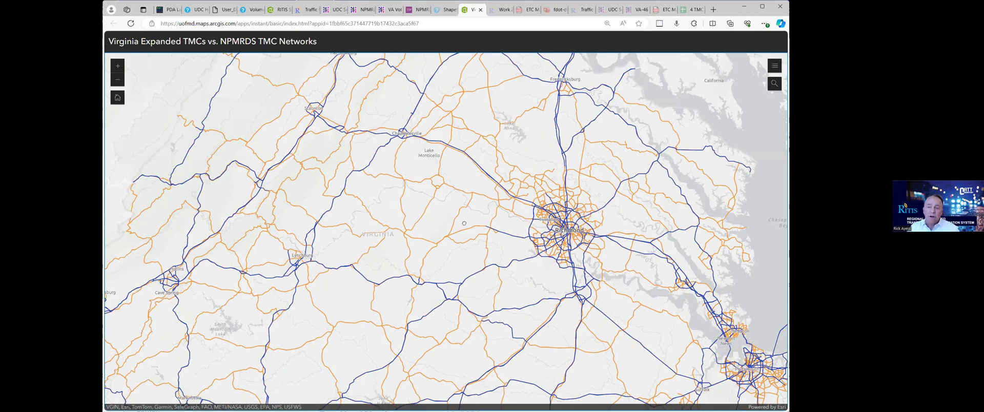
pyautogui.moveTo(367, 94); pyautogui.dragTo(402, 153)
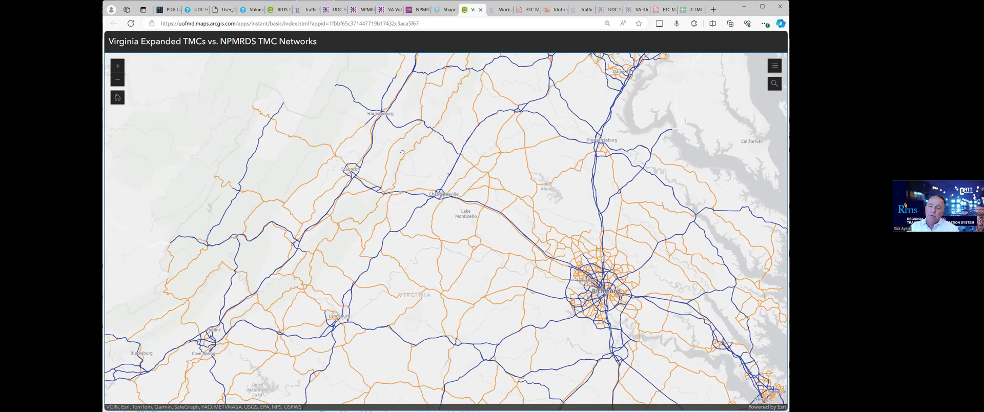
pyautogui.scroll(1, 492, 183)
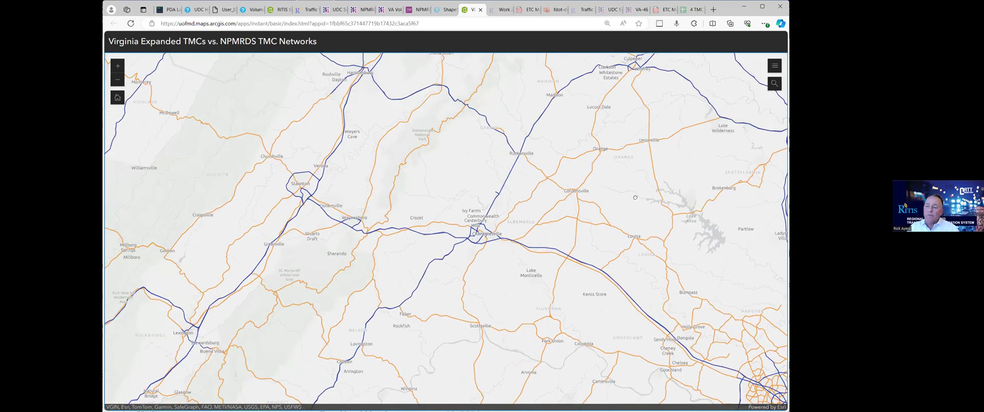
pyautogui.scroll(-1, 624, 224)
pyautogui.scroll(-2, 568, 159)
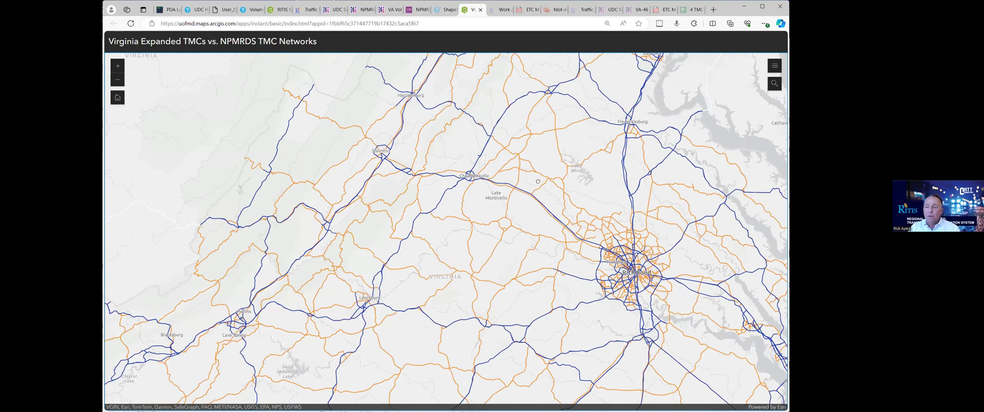
pyautogui.scroll(-3, 538, 180)
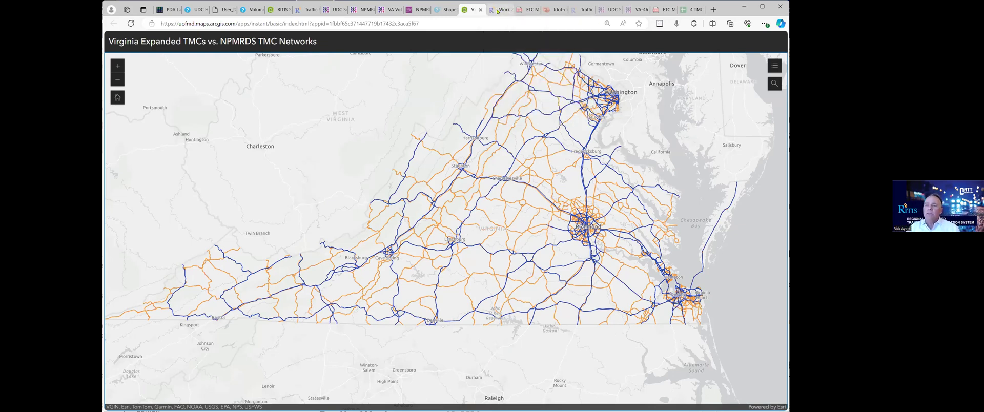
# Step: View the Work Zone Performance Report template page, and examine the VA-46 bridge maintenance event and its surroundings on the RITIS traffic map
pyautogui.click(498, 10)
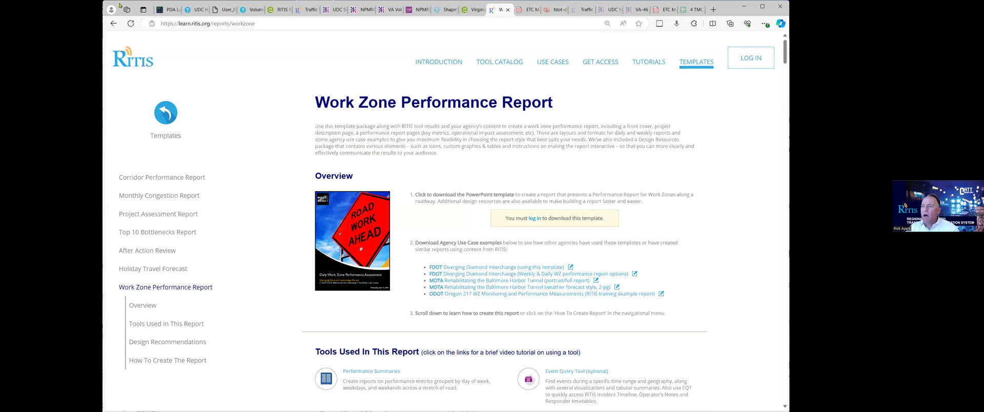
pyautogui.click(577, 10)
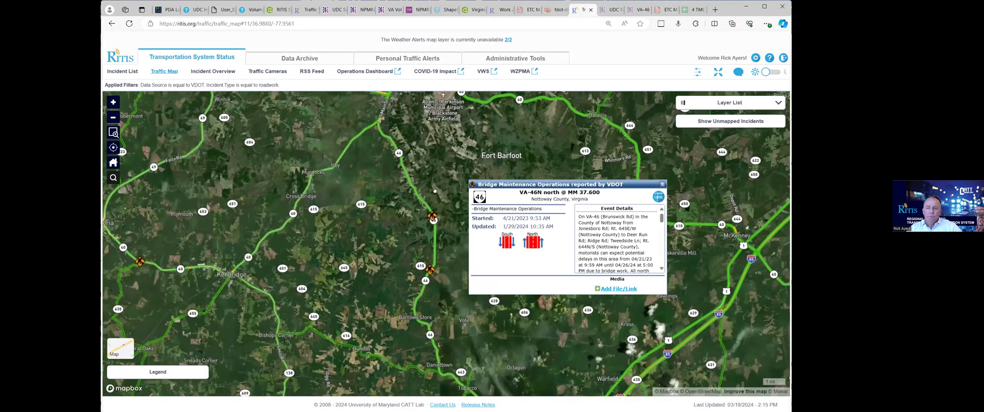
pyautogui.moveTo(435, 192); pyautogui.dragTo(434, 207)
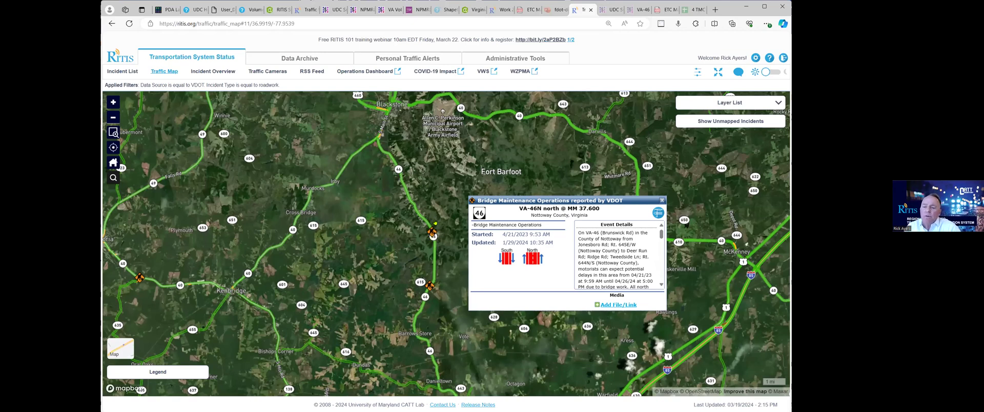
pyautogui.scroll(-2, 435, 218)
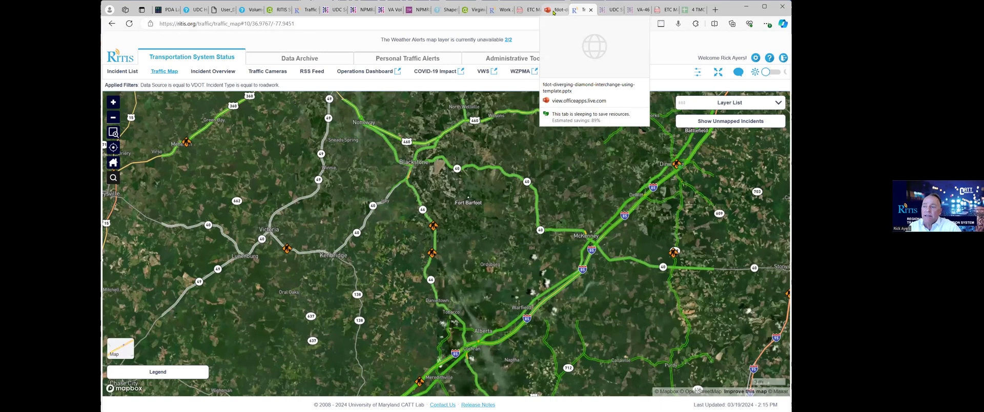
# Step: Open the User Delay Cost Analysis setup for the VA-46N bridge work and review its segments, dates, data sources, costs and delay settings
pyautogui.click(611, 9)
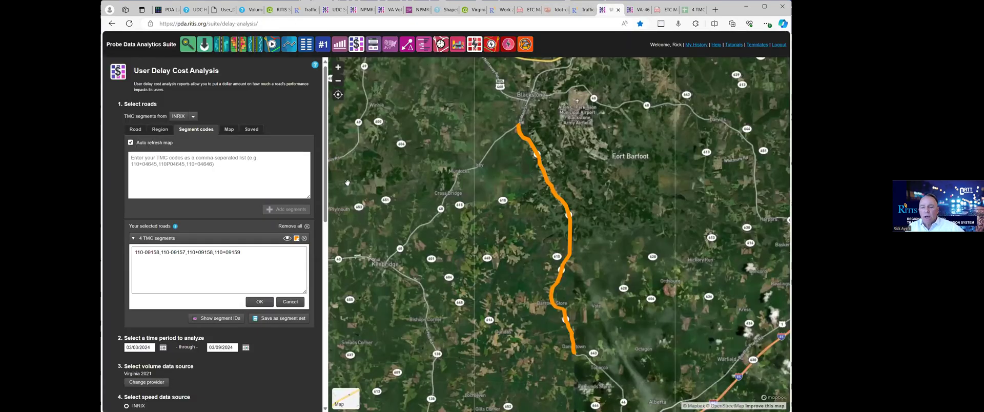
pyautogui.scroll(-10, 236, 164)
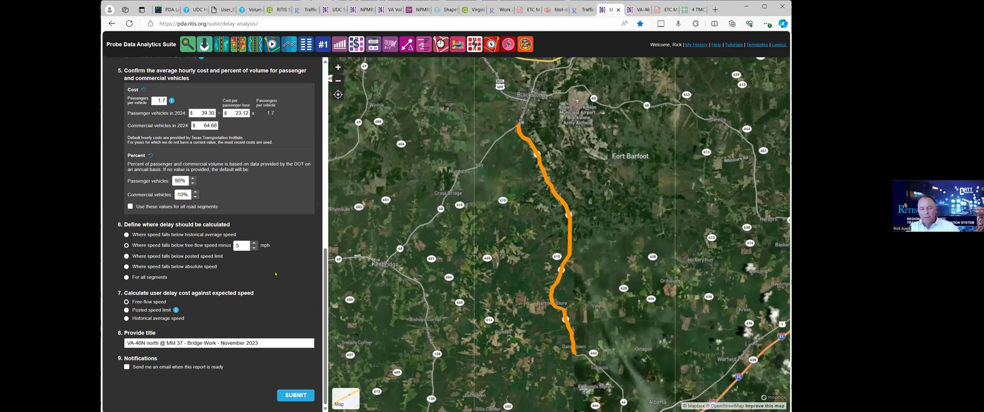
pyautogui.scroll(5, 275, 271)
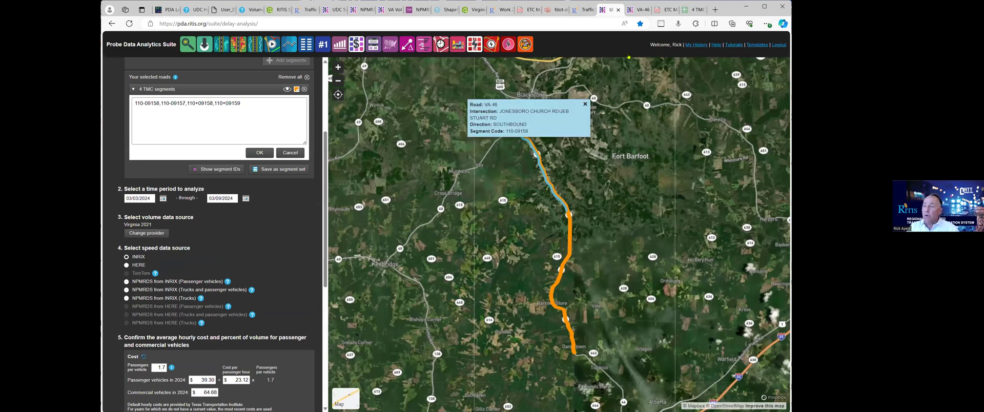
# Step: Compare the VA-46N bridge work delay cost report with the Weekly Work Zone Performance Report slide, and show the Take-aways and Resources slide
pyautogui.click(639, 9)
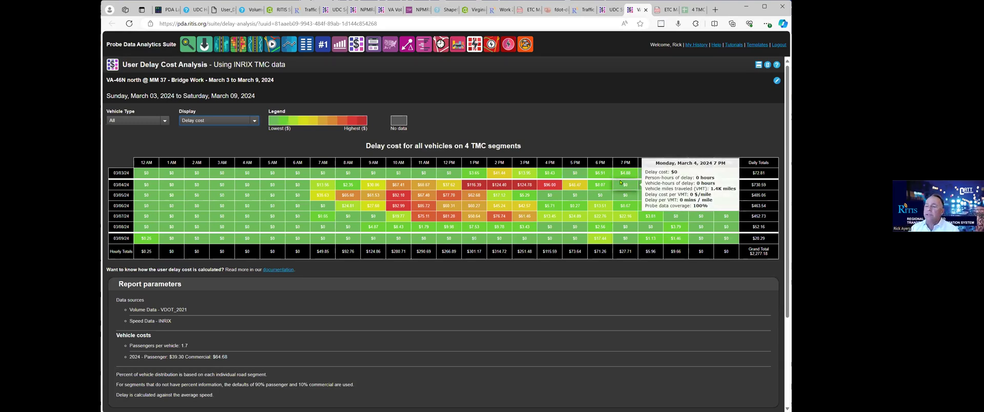
pyautogui.moveTo(764, 259)
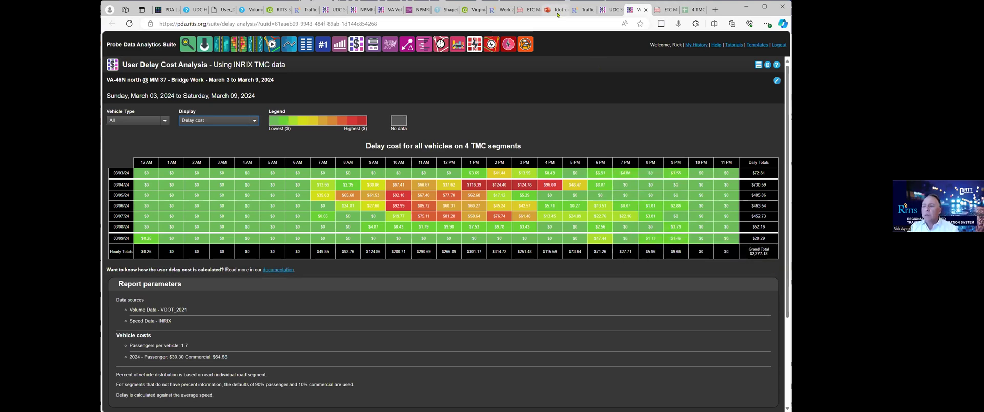
pyautogui.moveTo(559, 13)
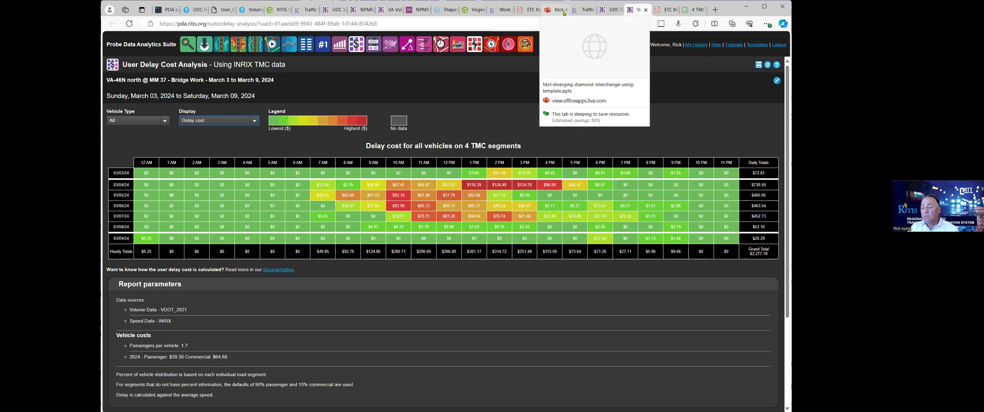
pyautogui.hotkey('ctrl', 'Tab')
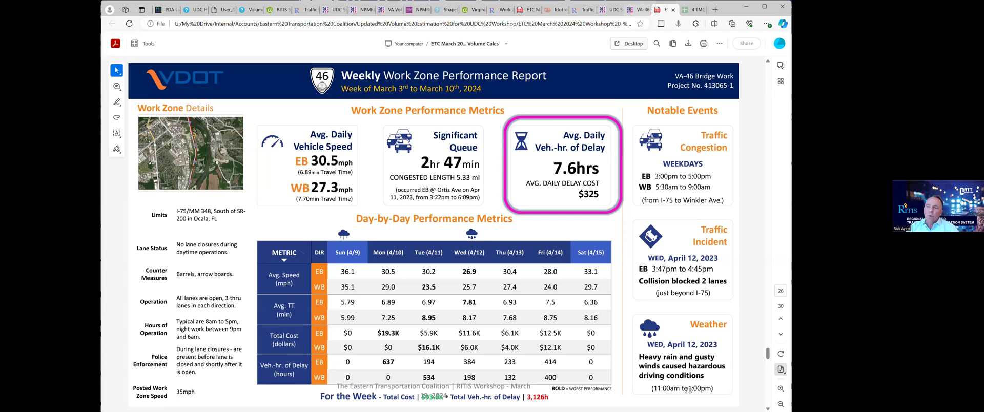
pyautogui.hotkey('ctrl', 'shift', 'Tab')
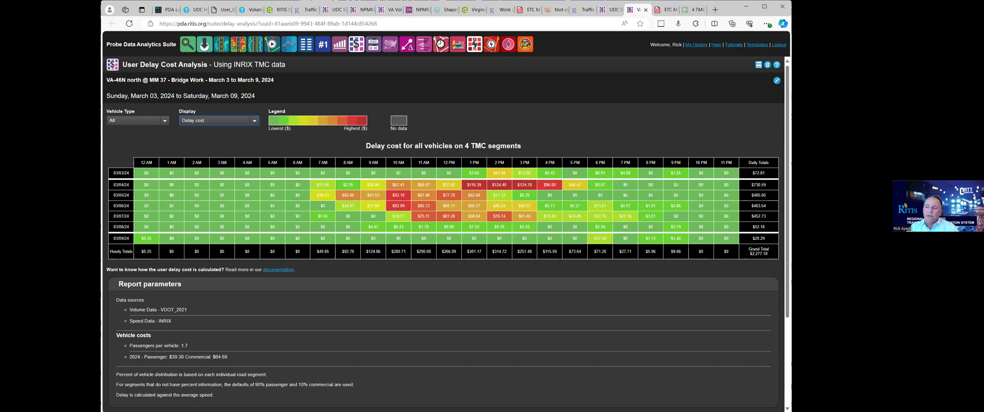
pyautogui.hotkey('ctrl', 'Tab')
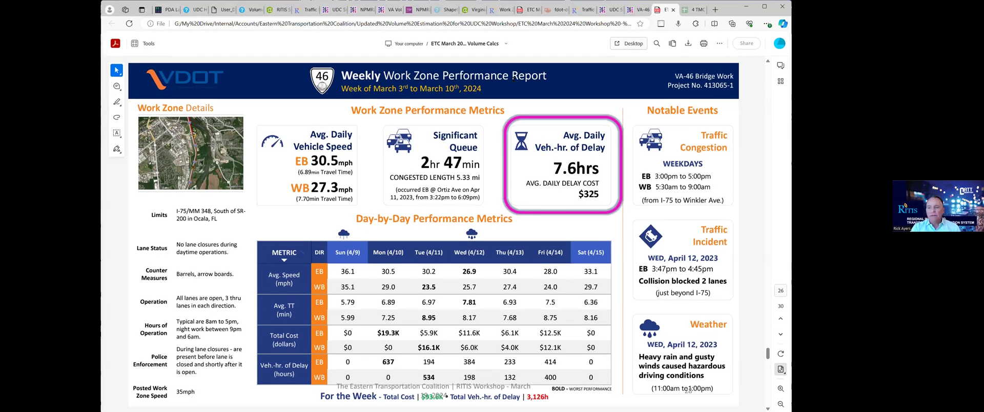
pyautogui.press('pagedown')
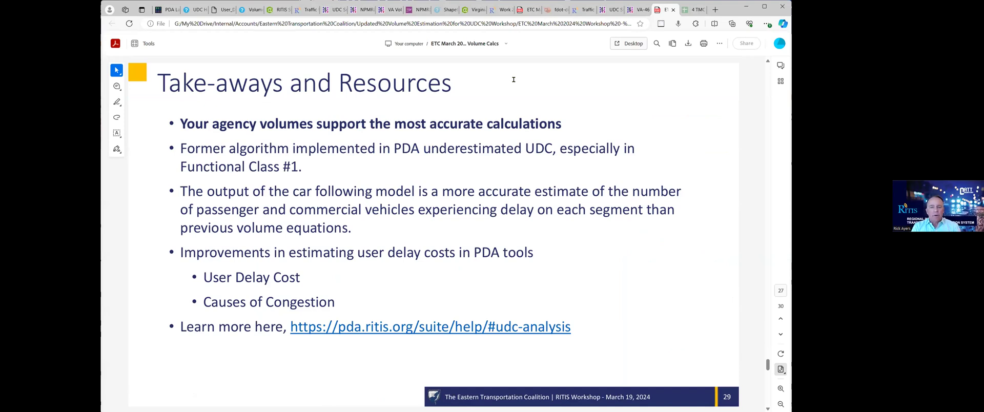
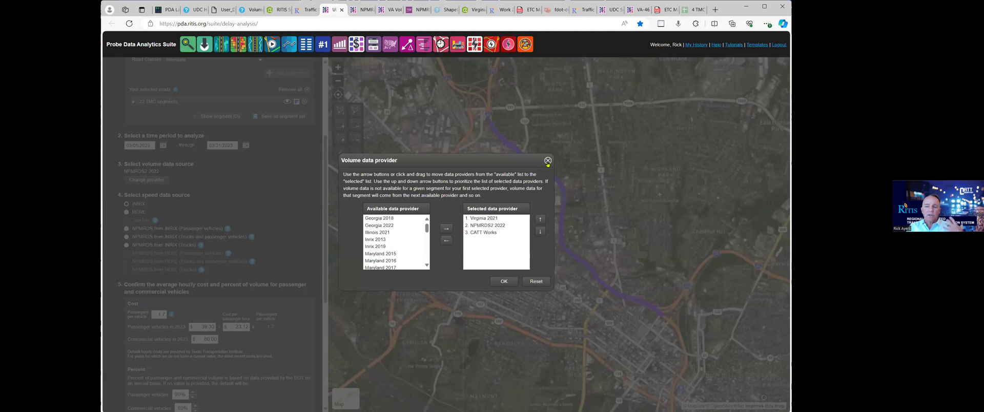
# Step: Close the volume data provider selection and view the I-95 Richmond - NPMRDS Volumes - March 2023 report from its beginning
pyautogui.click(548, 160)
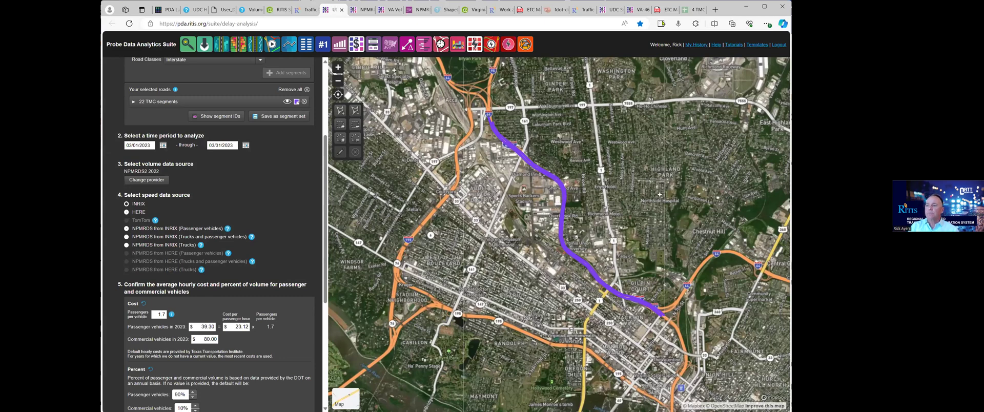
pyautogui.click(664, 9)
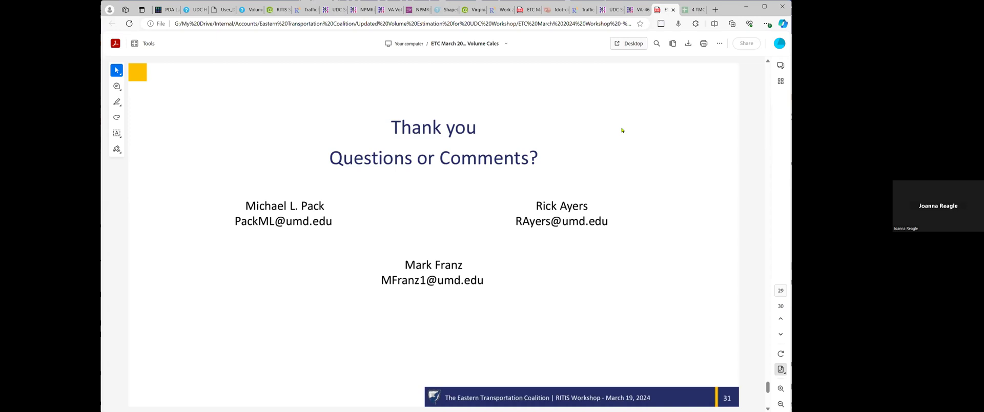
pyautogui.click(360, 10)
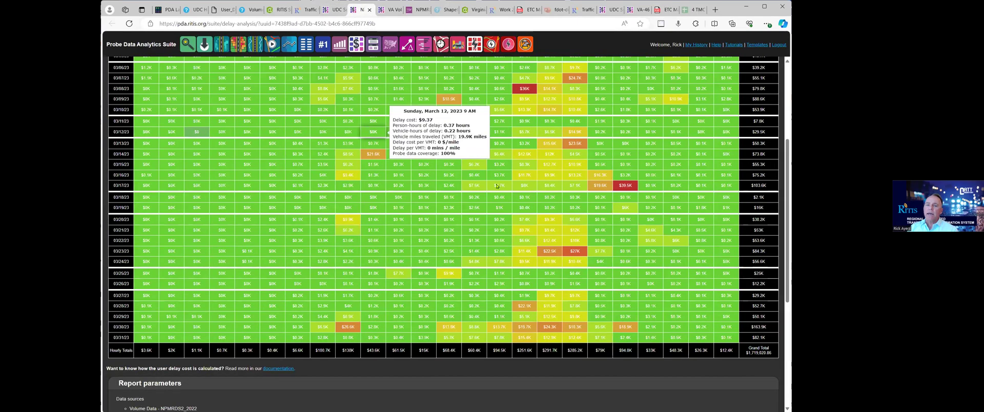
pyautogui.scroll(1, 462, 188)
pyautogui.scroll(3, 462, 188)
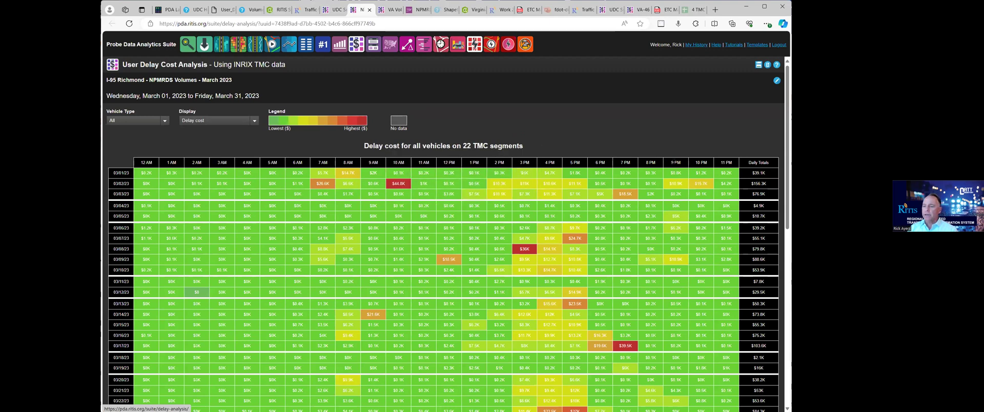
# Step: Define the delay calculation for all segments in the I-95 Richmond analysis setup
pyautogui.click(334, 9)
pyautogui.scroll(-5, 261, 263)
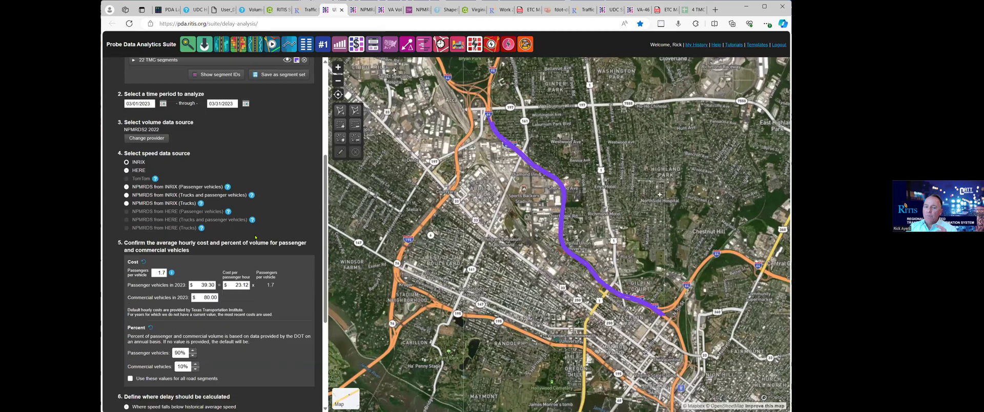
pyautogui.scroll(-1, 261, 263)
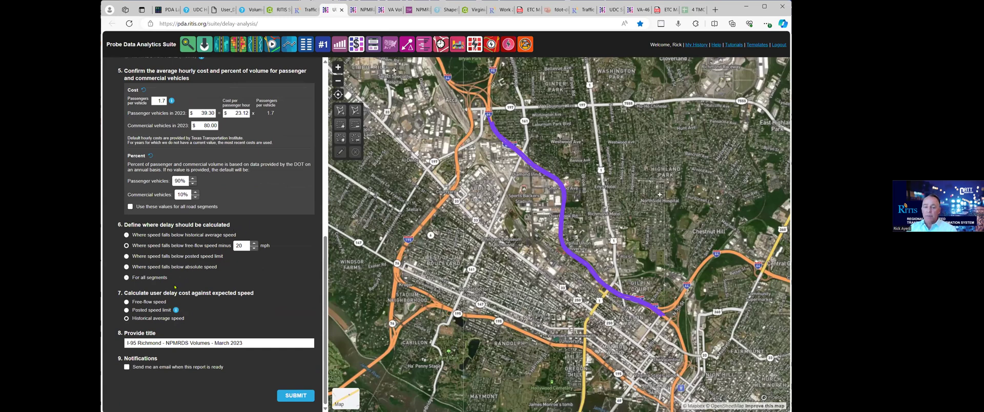
pyautogui.click(159, 277)
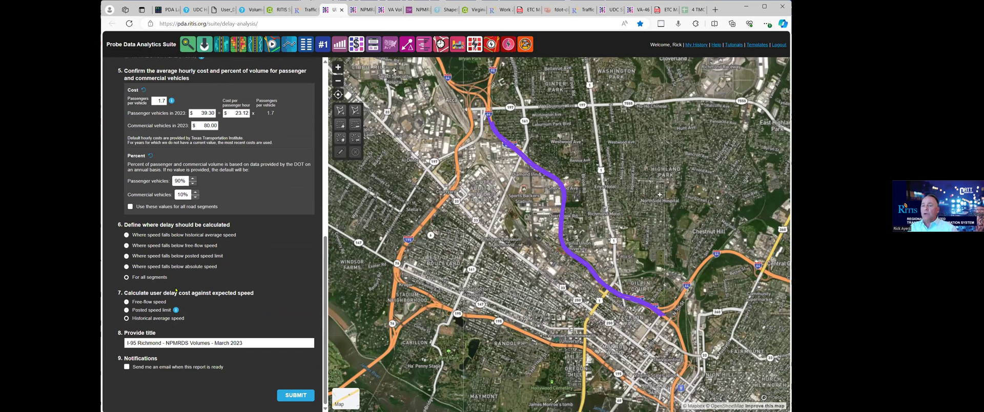
# Step: Review the hourly and daily delay costs through the grand total in the I-95 Richmond NPMRDS volumes report
pyautogui.click(358, 9)
pyautogui.moveTo(373, 201)
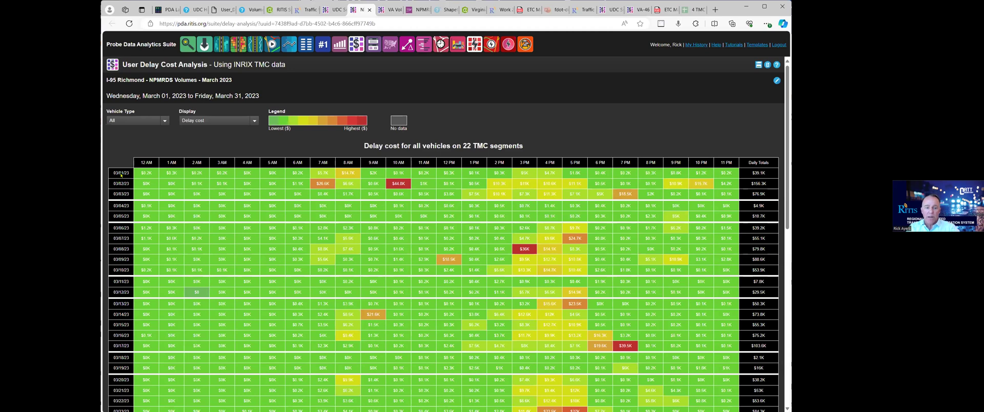
pyautogui.scroll(-3, 443, 234)
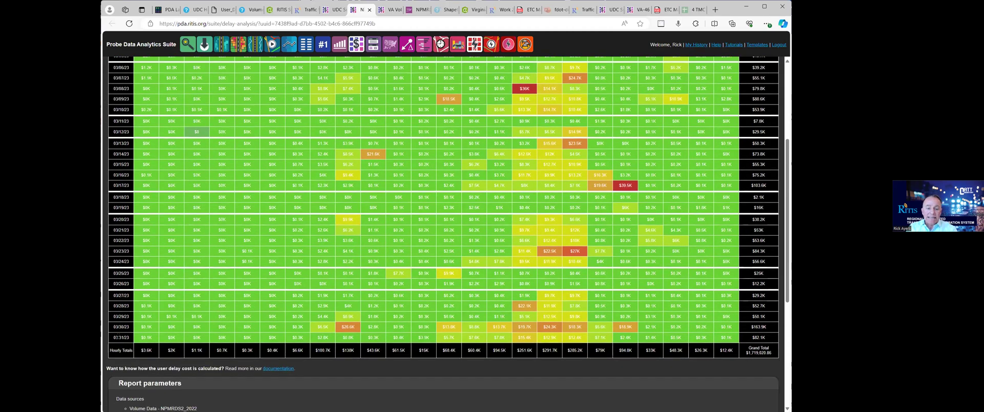
# Step: Switch to the I-95 Richmond analysis setup and try defining delay where speed falls below free-flow speed minus 20 mph
pyautogui.scroll(3, 219, 276)
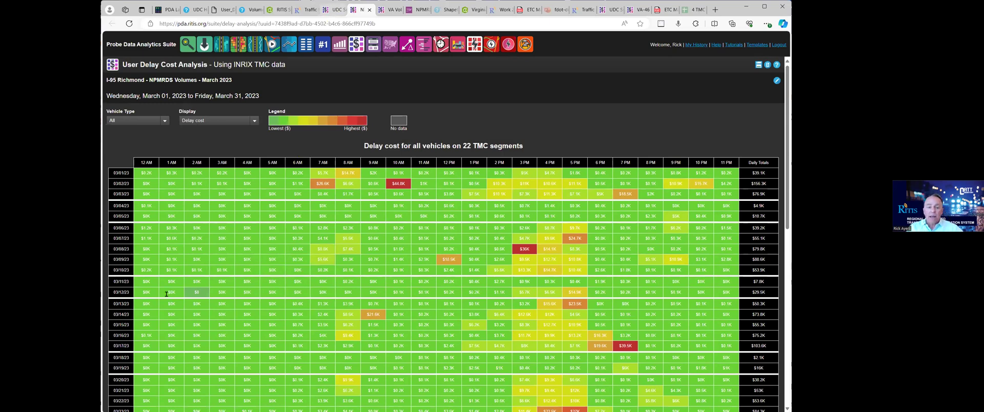
pyautogui.hotkey('ctrl', 'shift', 'Tab')
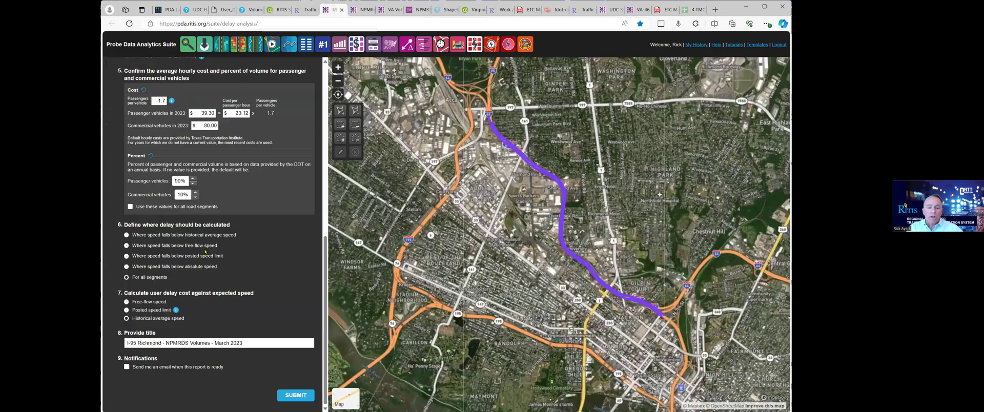
pyautogui.click(181, 236)
pyautogui.click(173, 246)
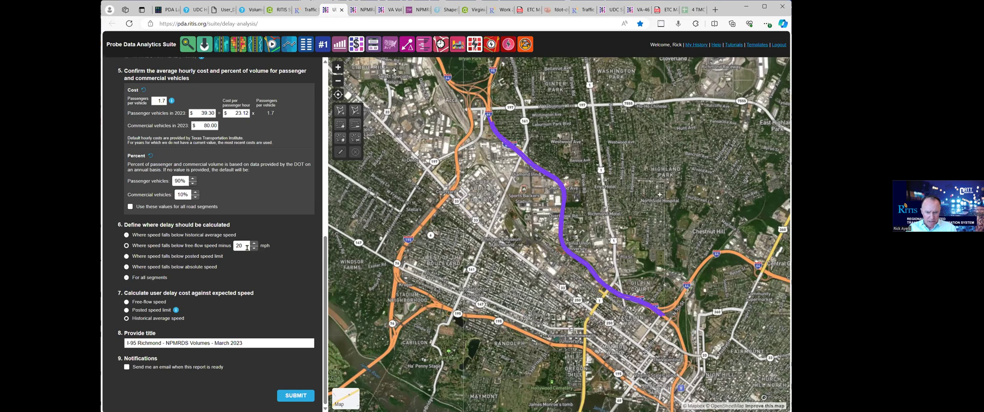
# Step: Try defining delay below historical average speed minus 20 mph, and restore the calculation for all segments
pyautogui.click(196, 237)
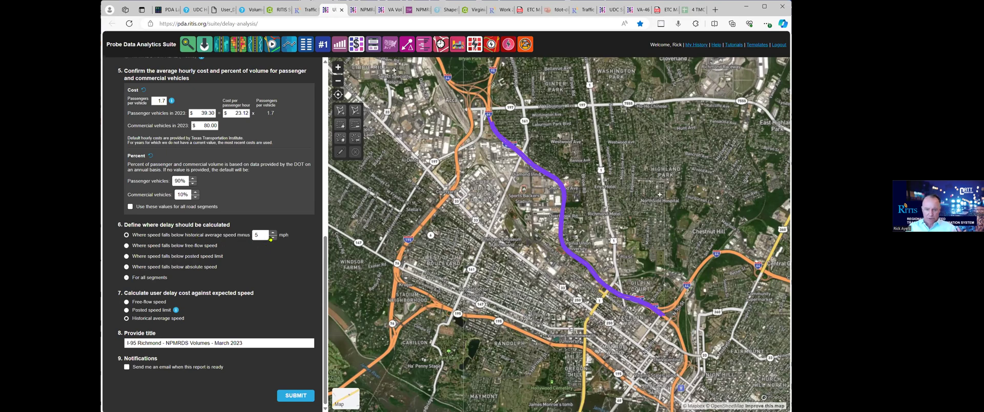
pyautogui.click(273, 233)
pyautogui.click(273, 233)
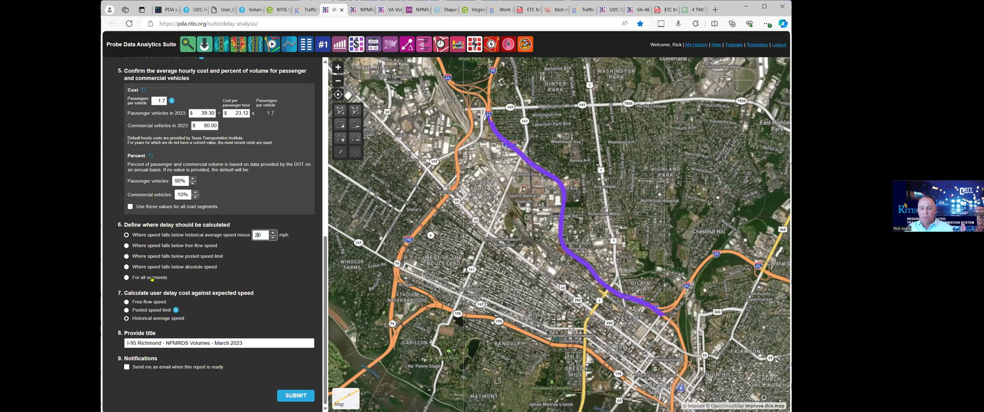
pyautogui.click(152, 280)
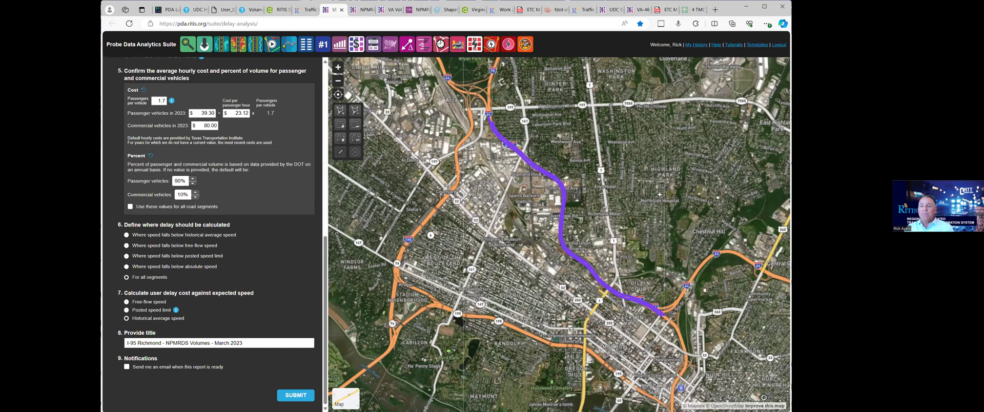
# Step: View the hourly delay cost columns through 11 PM in the I-95 Richmond NPMRDS volumes report
pyautogui.hotkey('ctrl', 'Tab')
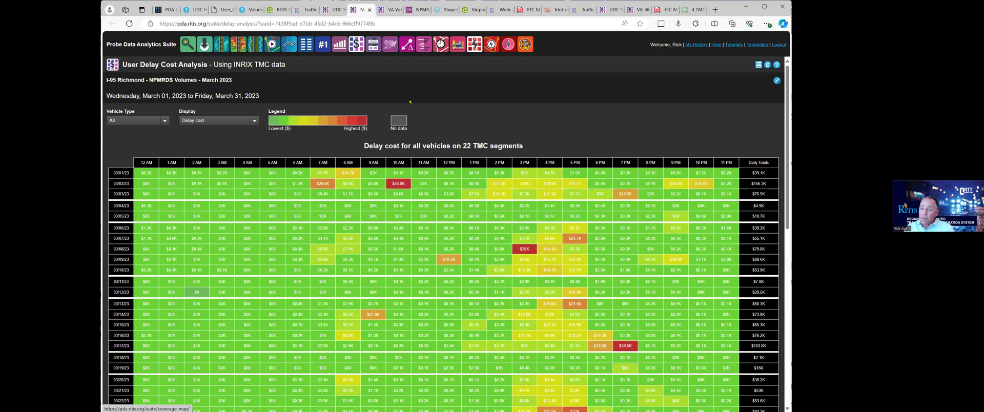
pyautogui.doubleClick(728, 162)
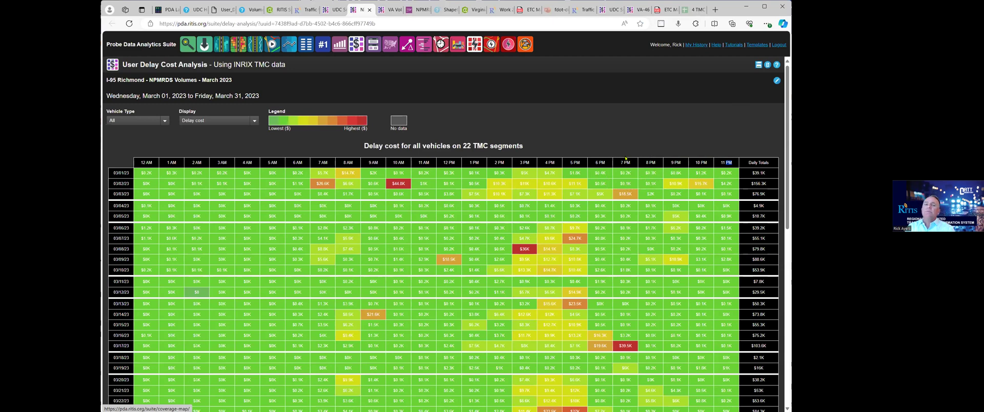
# Step: Open the volume data provider selection in the I-95 Richmond setup and remove Virginia 2021, NPMRDS2 2022 and CATT Works from the selected providers
pyautogui.click(334, 11)
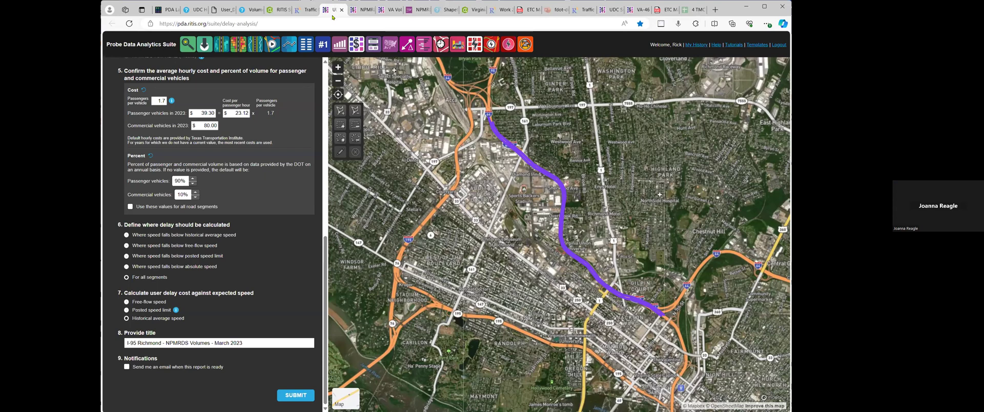
pyautogui.scroll(6, 253, 274)
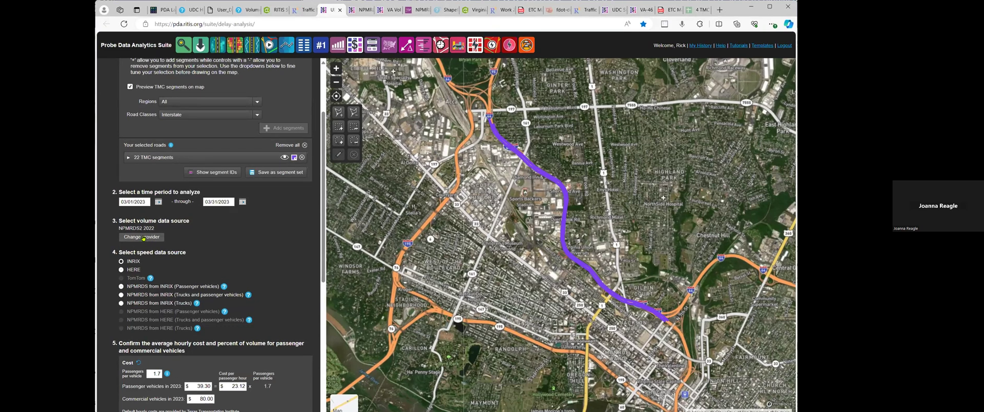
pyautogui.click(144, 237)
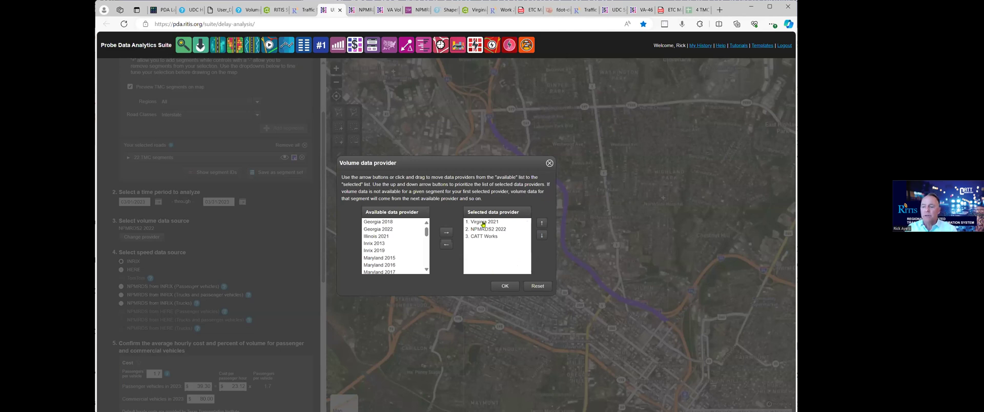
pyautogui.click(446, 245)
pyautogui.click(446, 246)
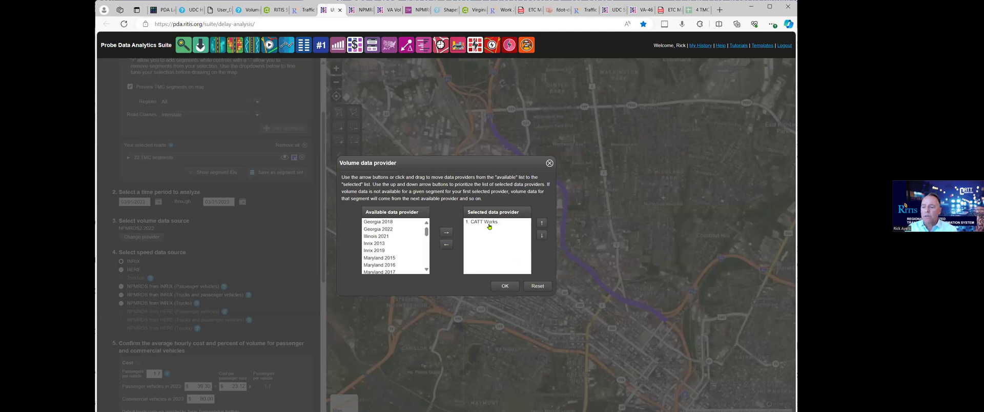
pyautogui.click(446, 245)
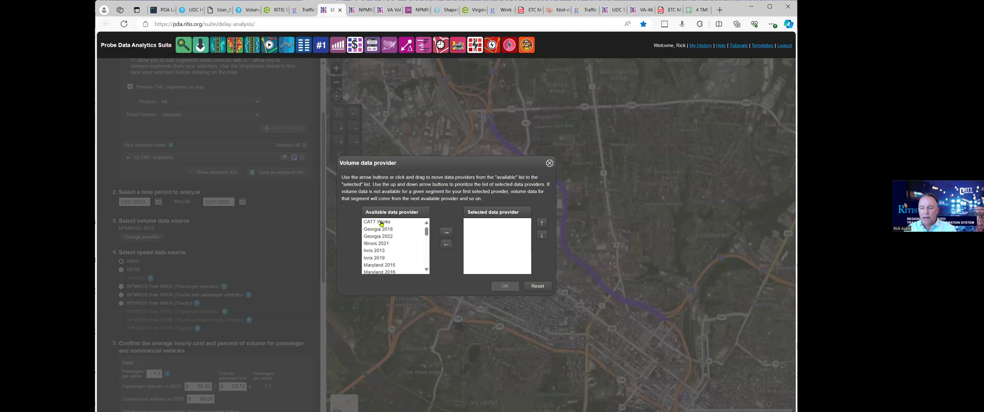
# Step: Browse the available volume data providers, including the Maryland, Michigan, Missouri and NPMRDS2 datasets, and close the selection without applying changes
pyautogui.scroll(-2, 401, 257)
pyautogui.scroll(-5, 402, 254)
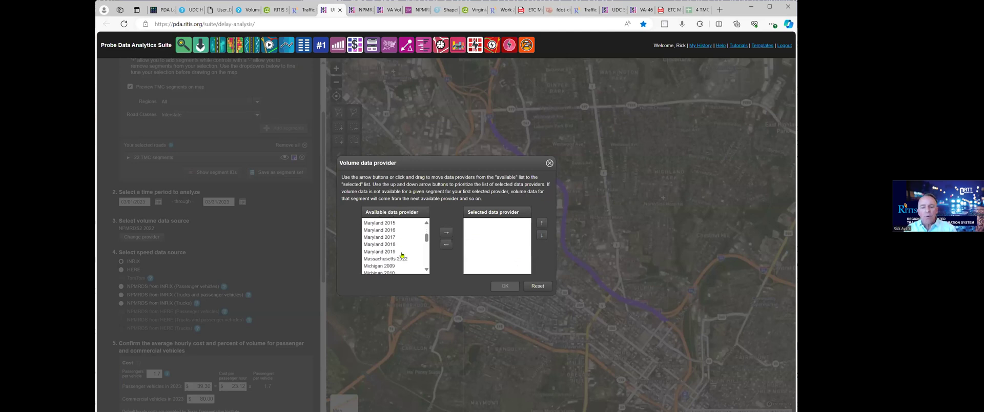
pyautogui.scroll(-3, 404, 252)
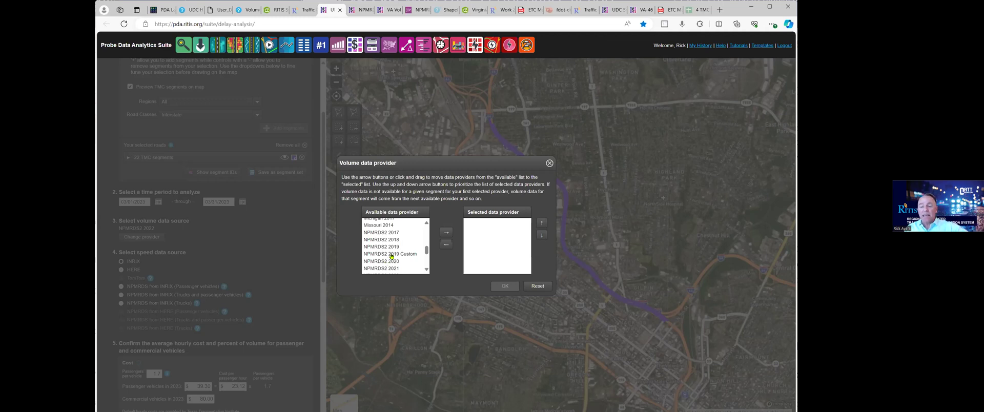
pyautogui.scroll(3, 406, 246)
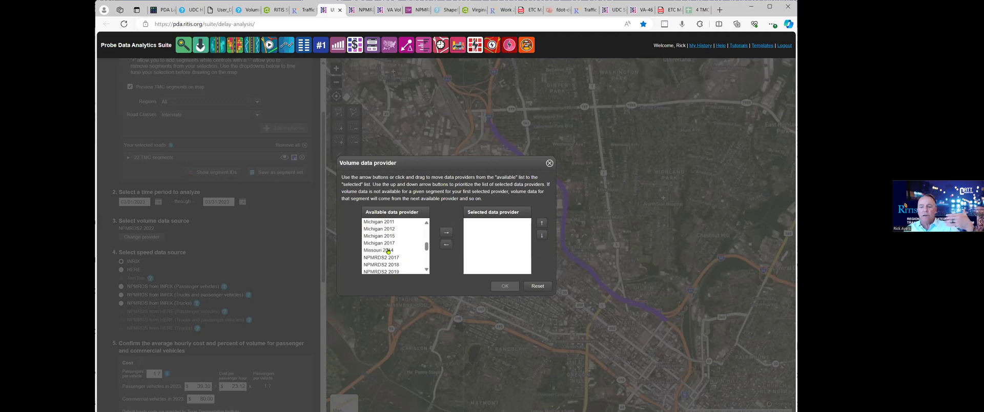
pyautogui.click(389, 251)
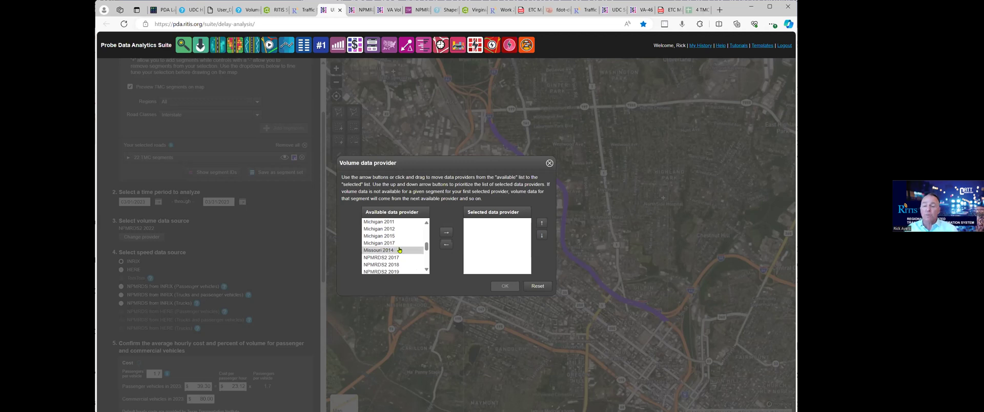
pyautogui.scroll(-1, 398, 247)
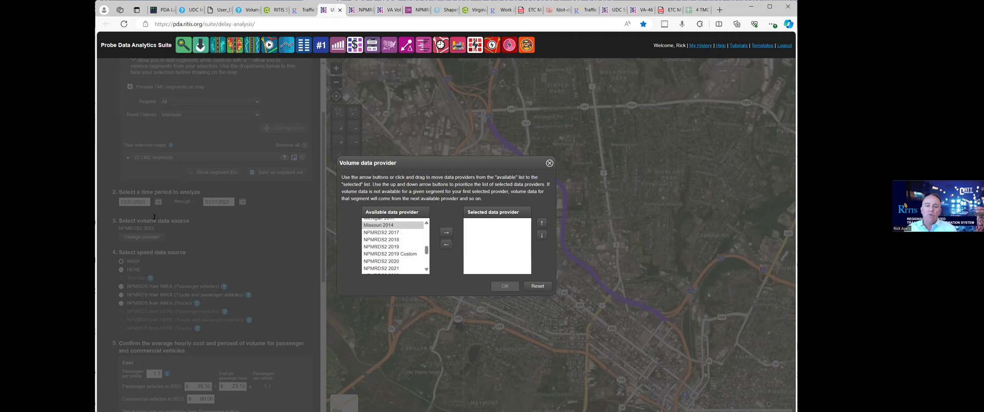
pyautogui.click(549, 163)
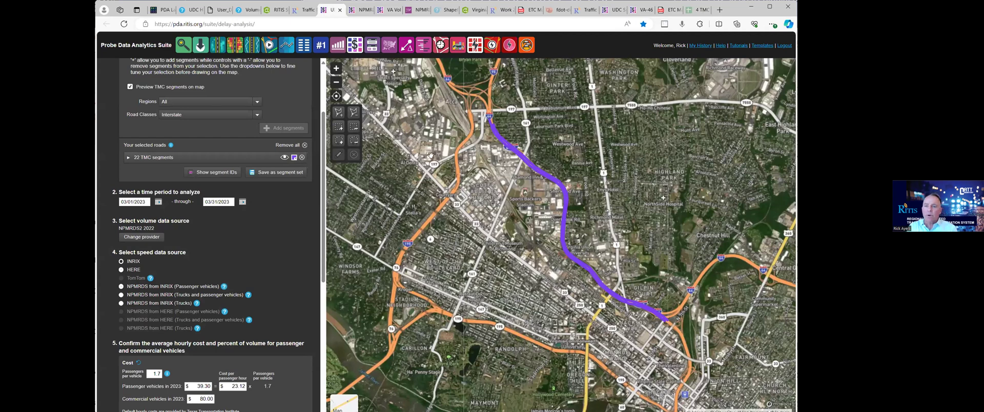
# Step: Show the closing Questions or Comments slide of the ETC March 2024 workshop PDF
pyautogui.click(663, 11)
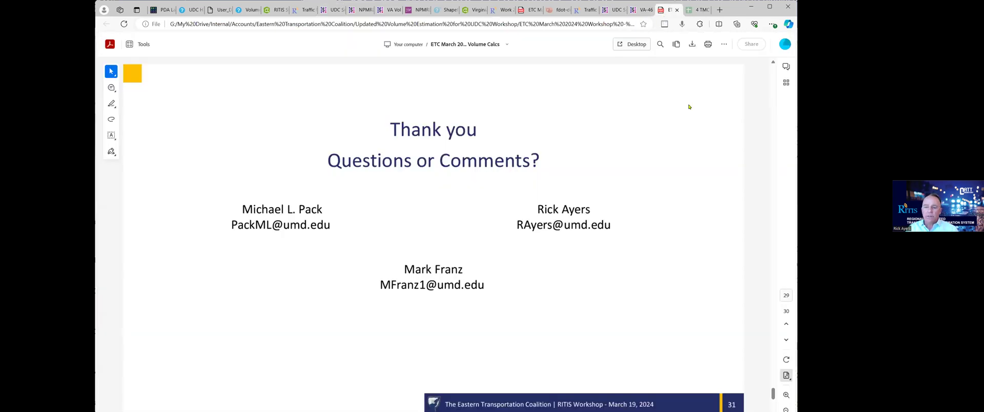